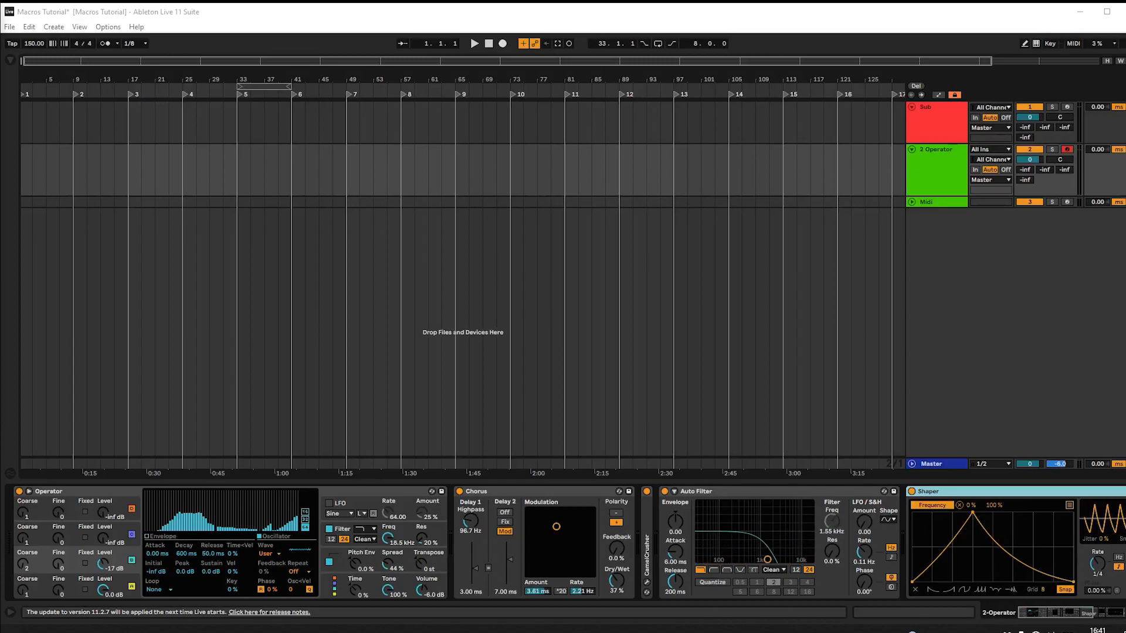
Examine the Operator synth and its two active oscillators, A and B, then look along the track's effect chain.
click(438, 342)
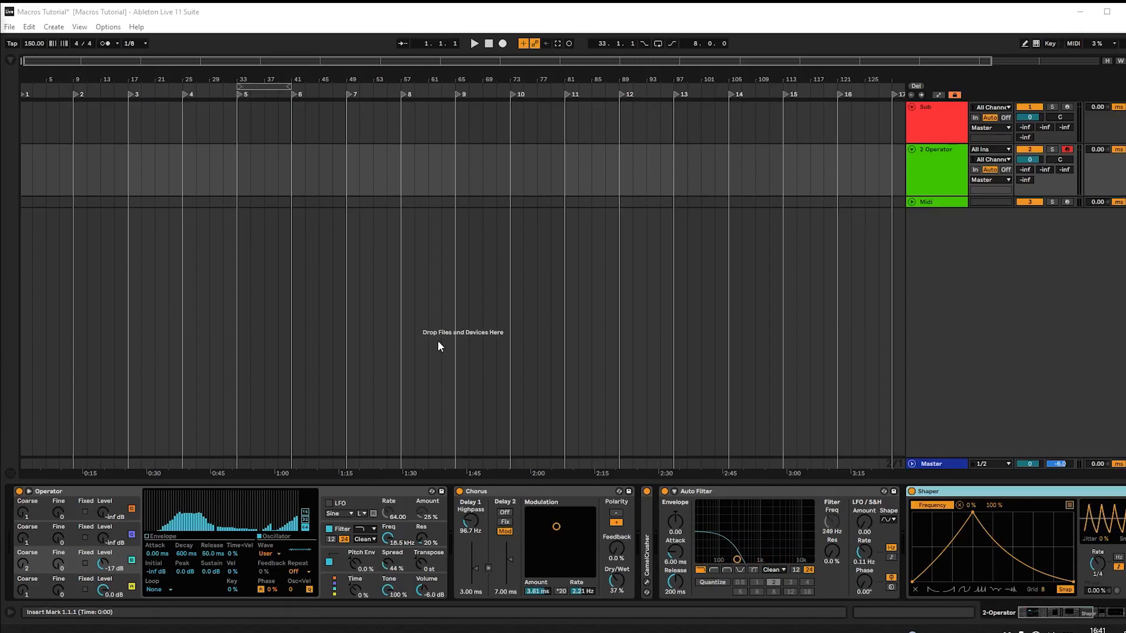
click(379, 491)
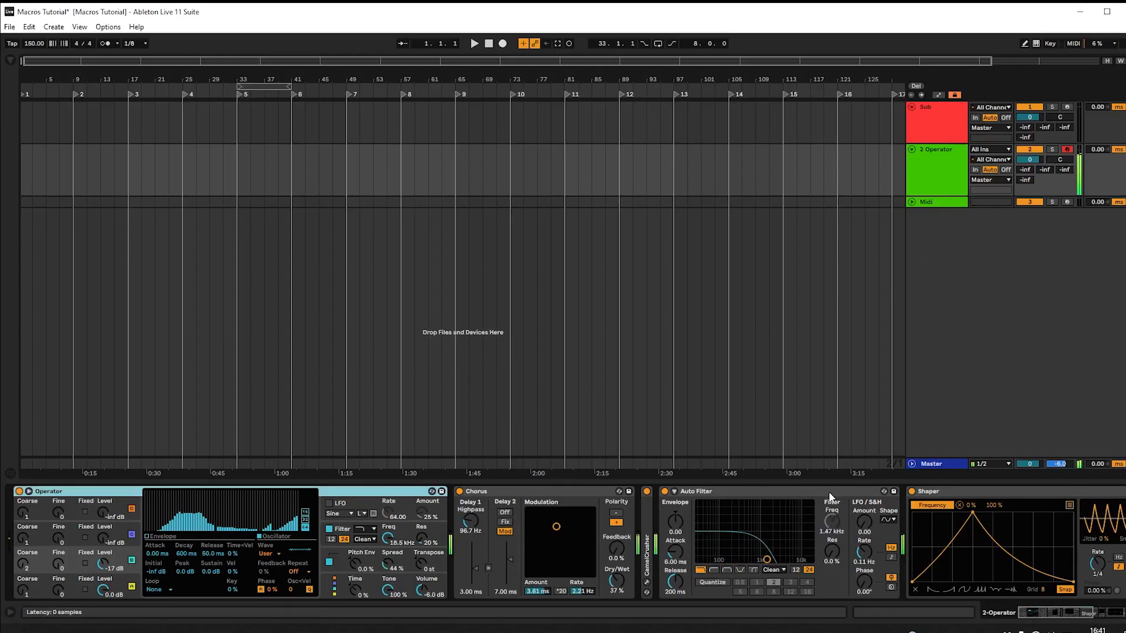
mouse_move(1043, 613)
mouse_down()
mouse_move(1076, 614)
mouse_move(1039, 613)
mouse_up()
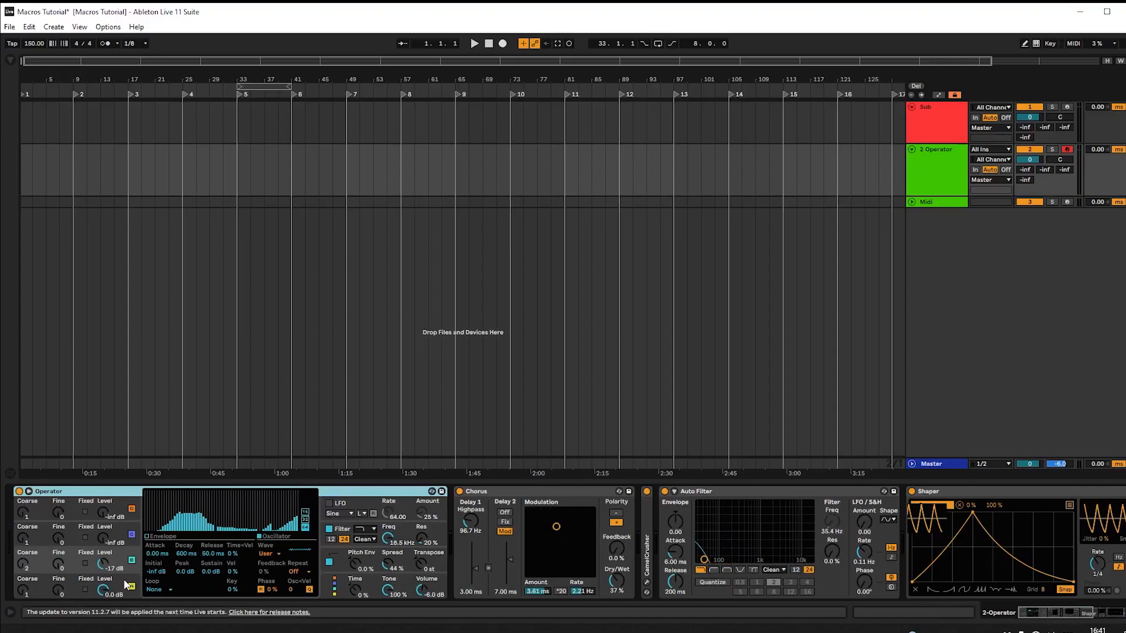
click(122, 588)
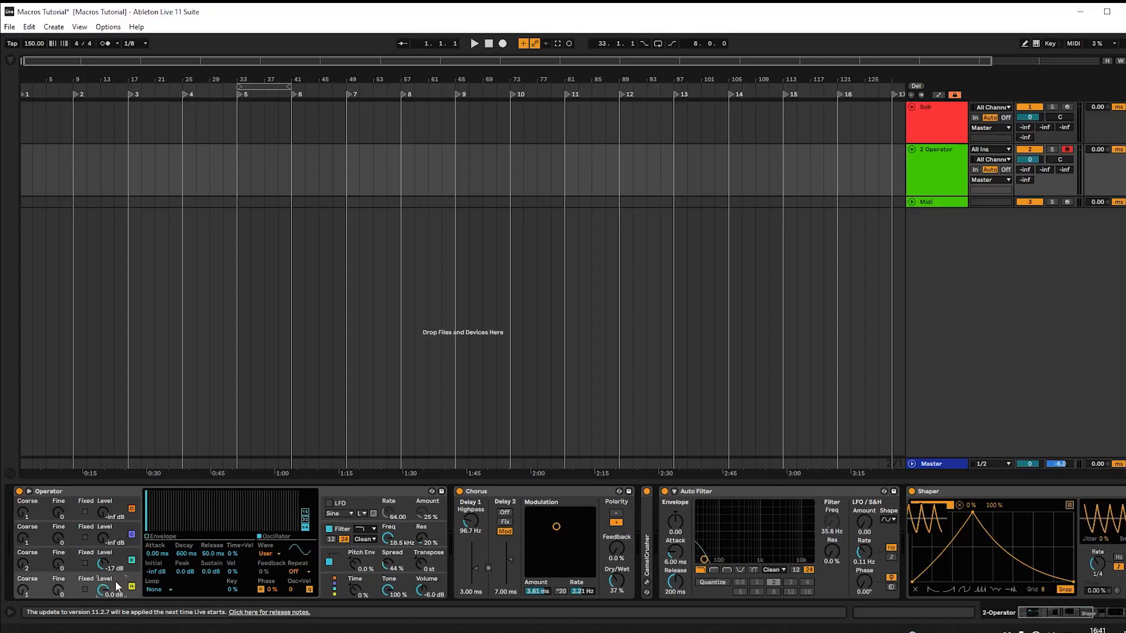
click(121, 564)
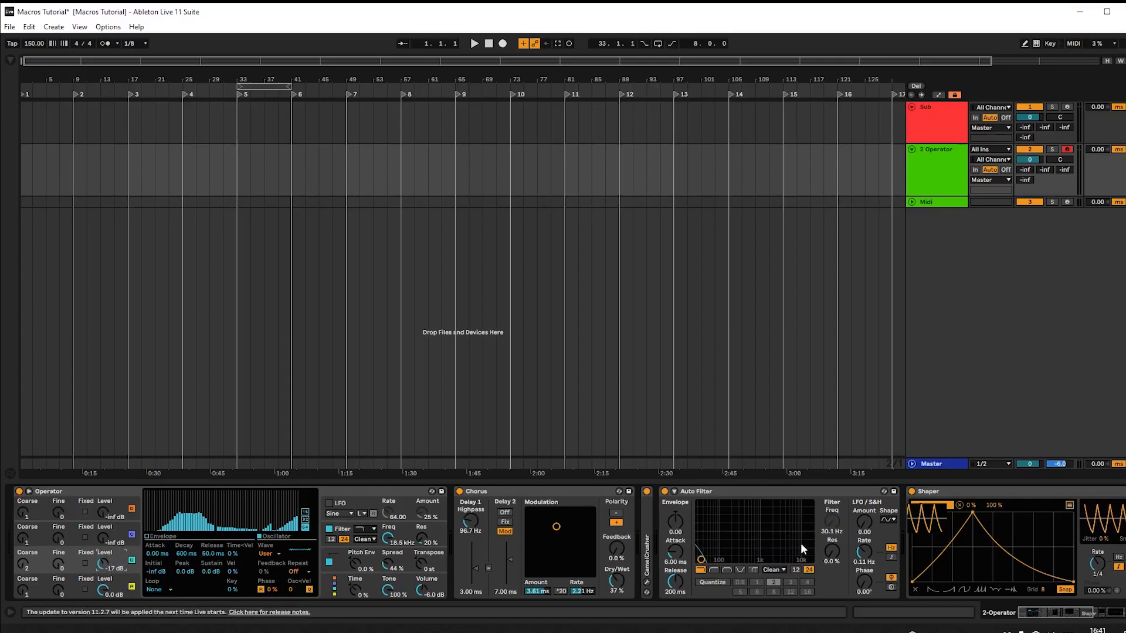
mouse_move(1023, 614)
mouse_down()
mouse_move(1091, 613)
mouse_move(962, 599)
mouse_move(1032, 613)
mouse_up()
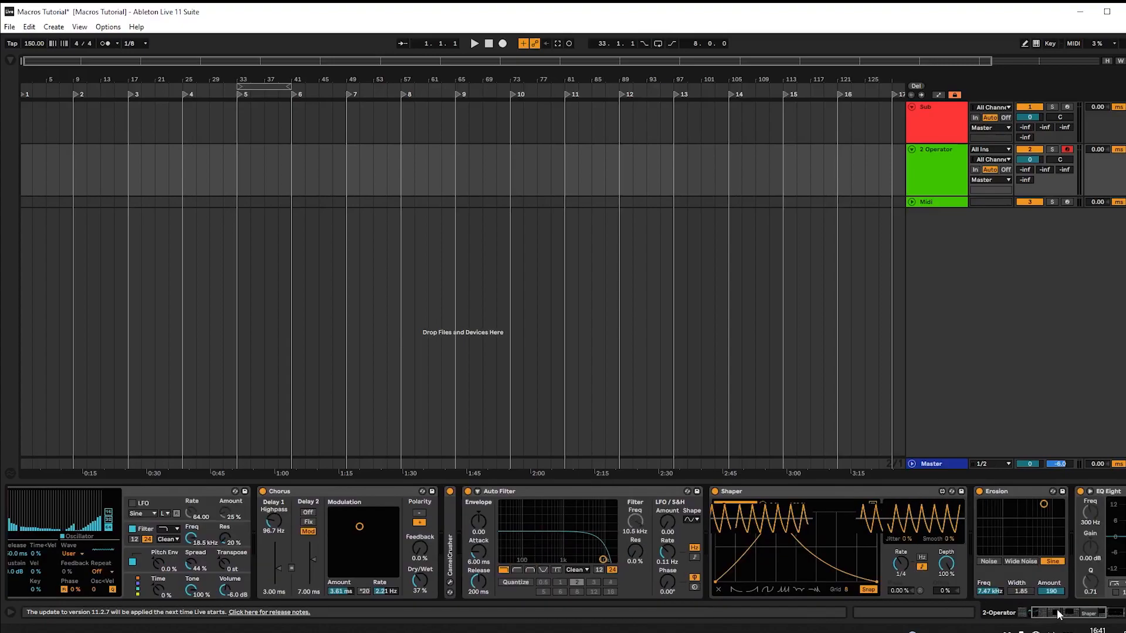
Inspect the Shaper's mapping list and compare the sound with the Shaper bypassed and re-enabled.
click(757, 496)
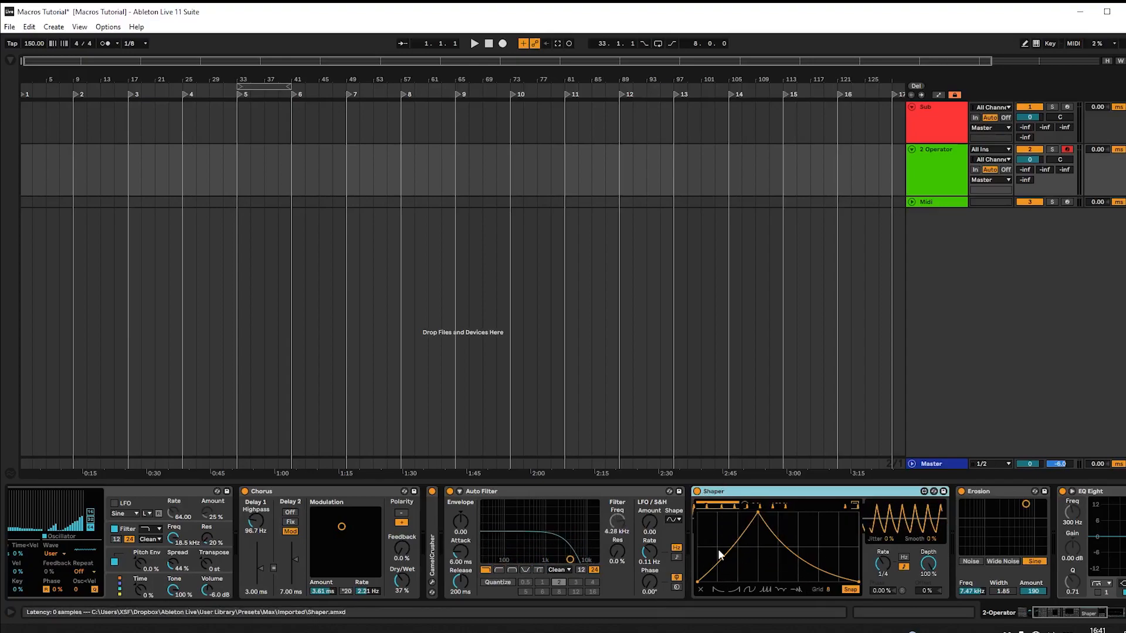
click(854, 505)
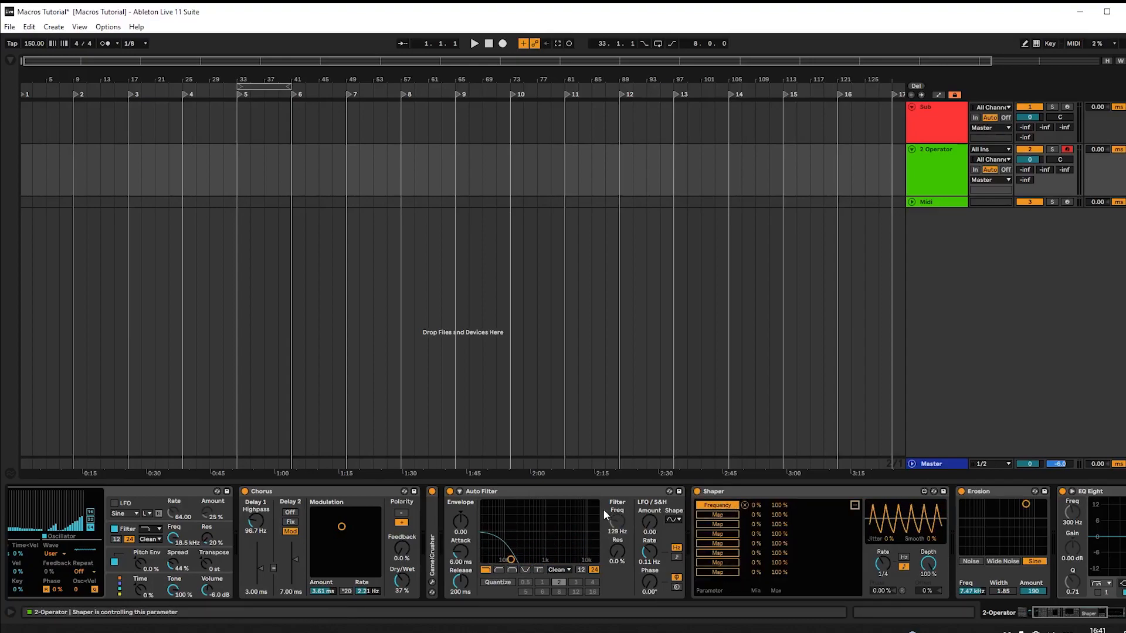
click(695, 493)
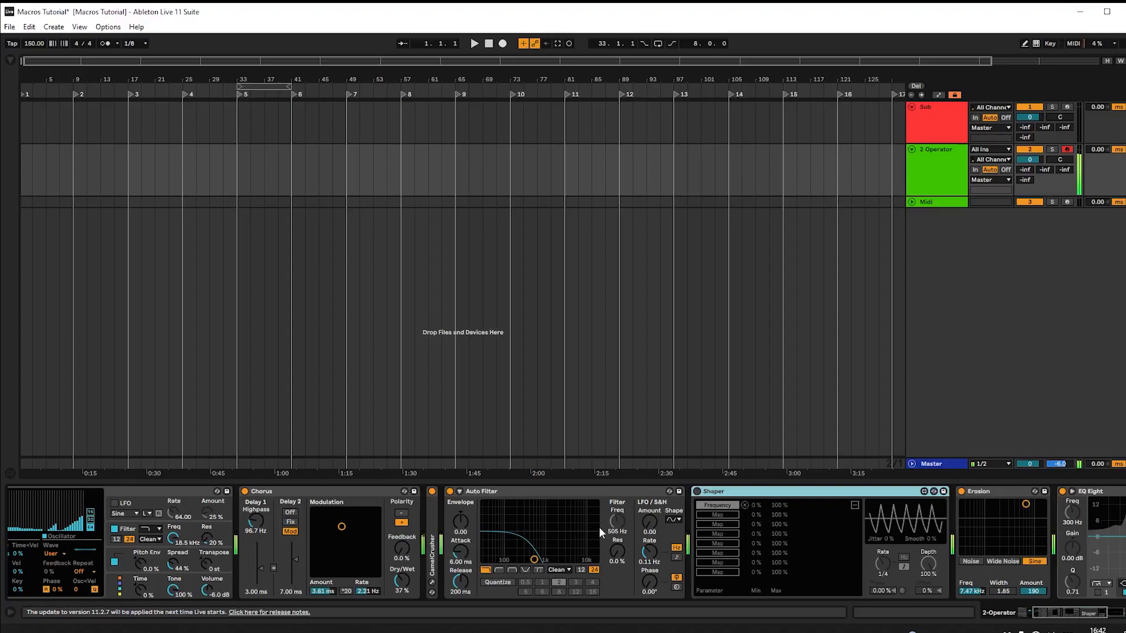
click(698, 492)
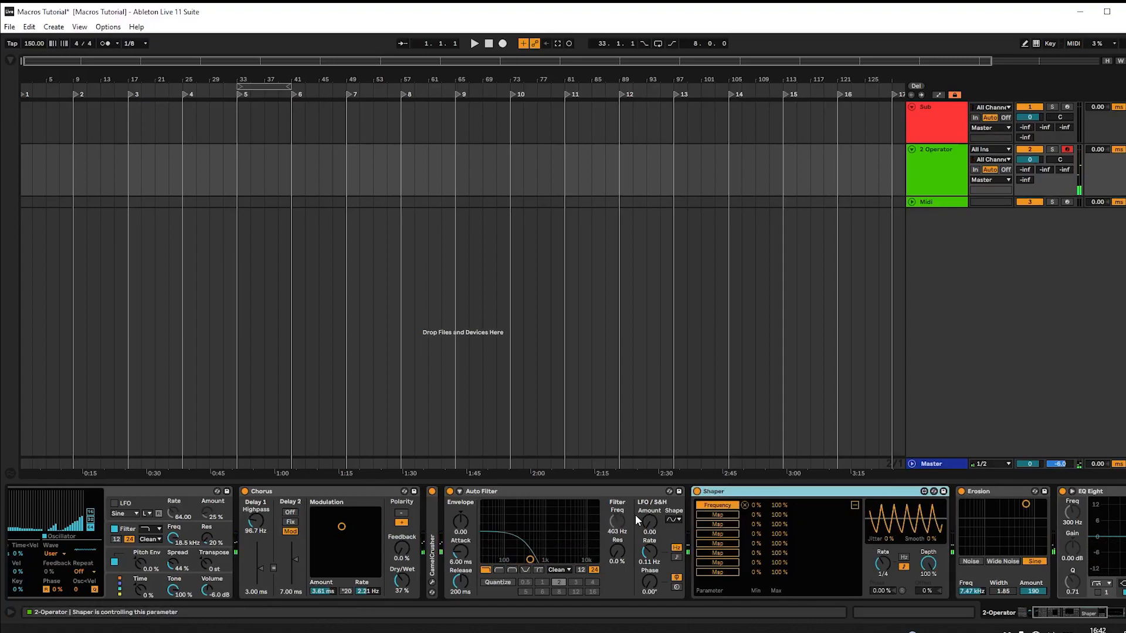
Compare the sound with the Auto Filter bypassed and re-enabled.
click(1037, 610)
click(665, 491)
click(666, 492)
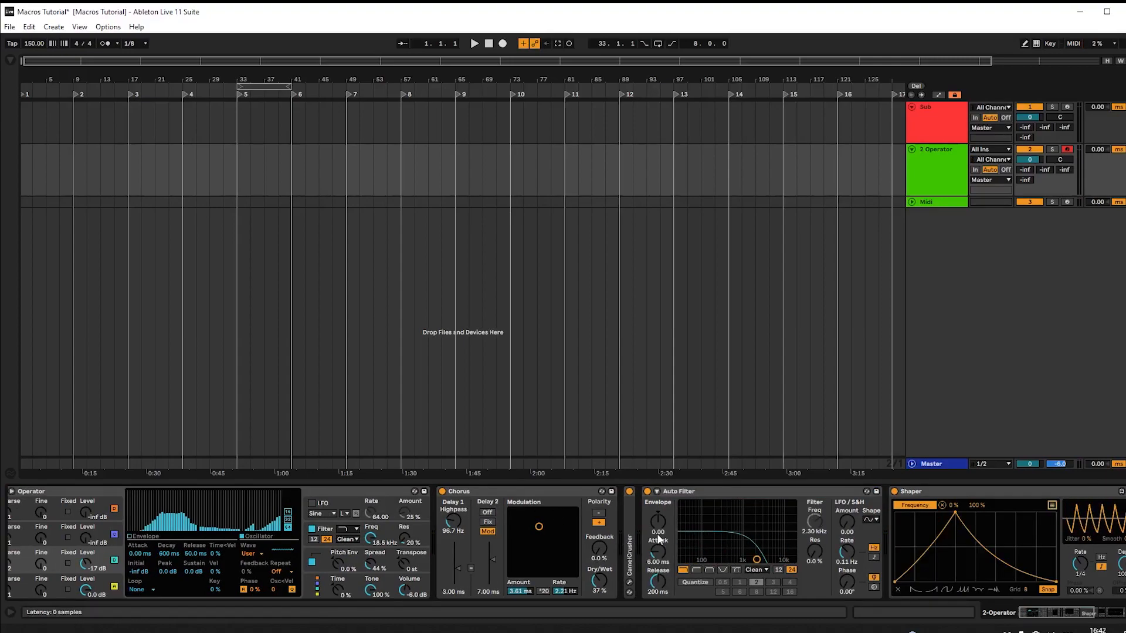
Compare the sound with Chorus, CamelCrusher and Erosion bypassed and re-enabled, viewing CamelCrusher's plug-in window along the way.
drag(1048, 613, 1071, 613)
click(461, 492)
click(951, 492)
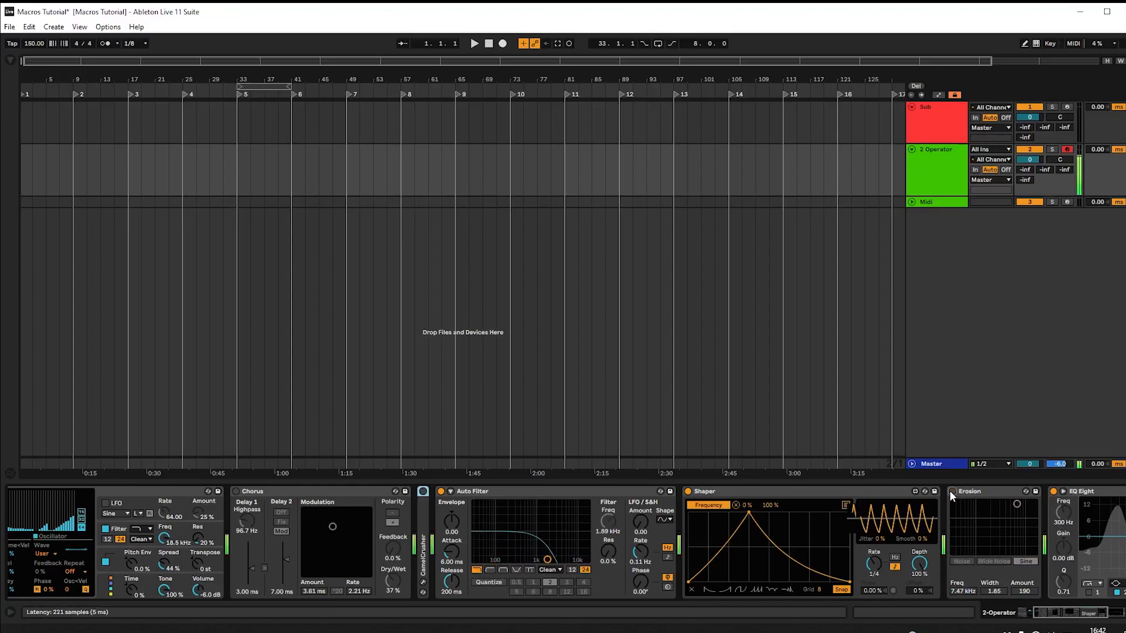
click(320, 492)
click(236, 492)
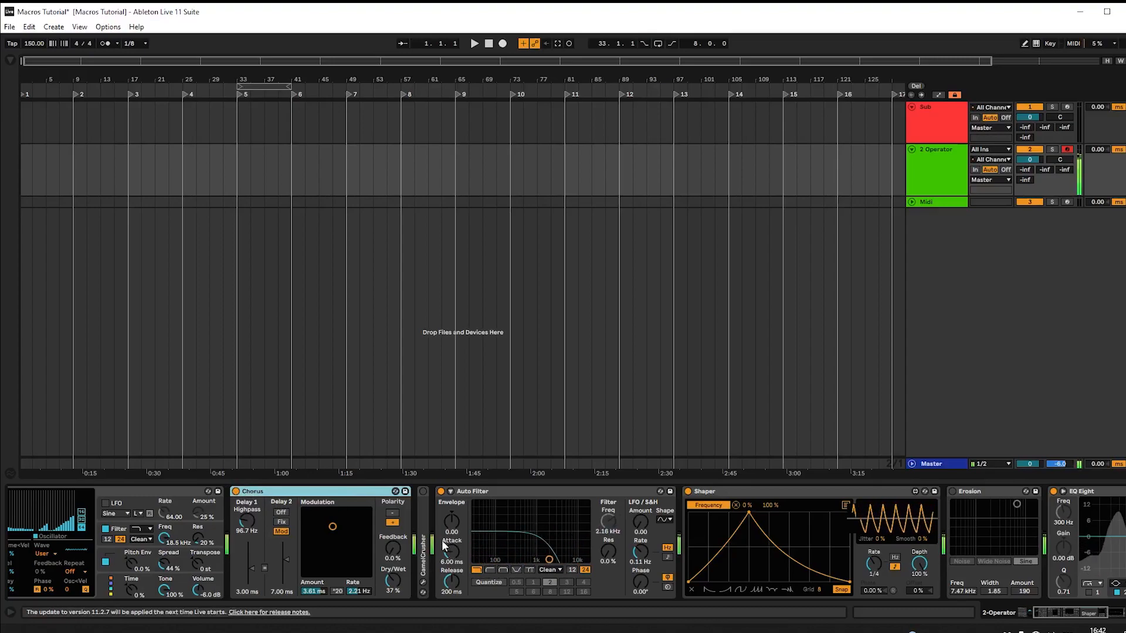
click(423, 583)
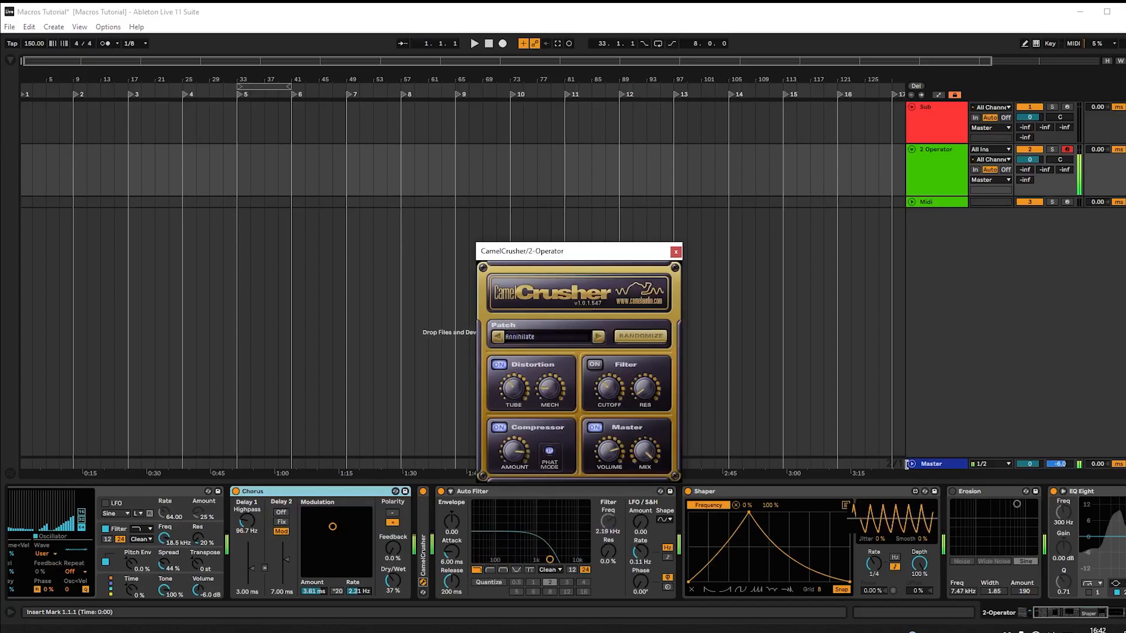
click(953, 490)
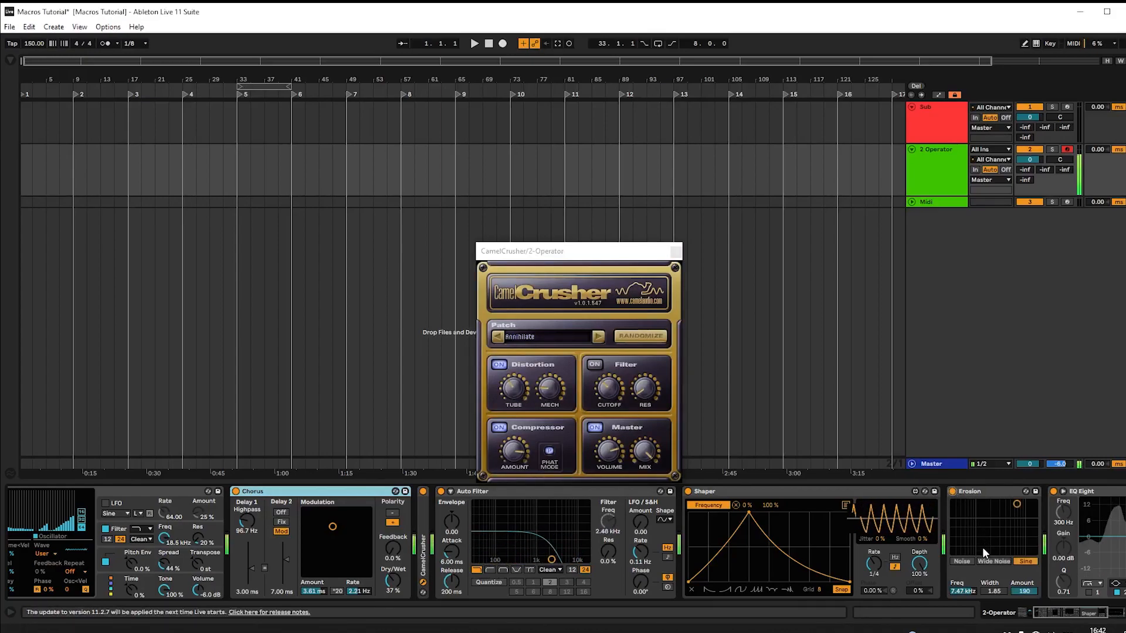
scroll(1054, 597, right, 5)
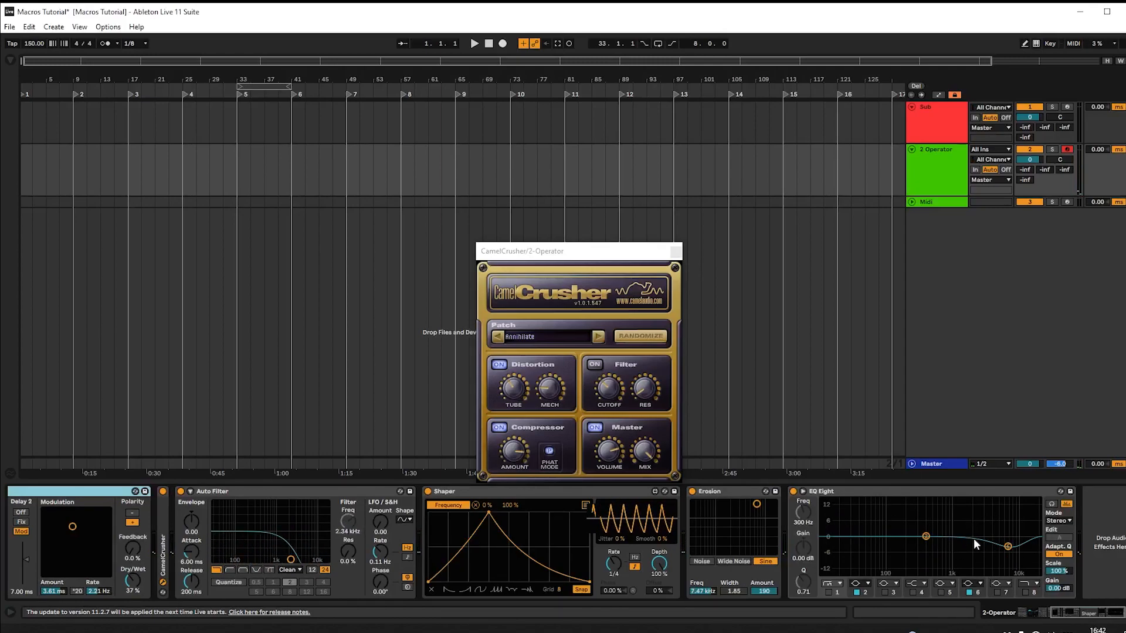
click(676, 252)
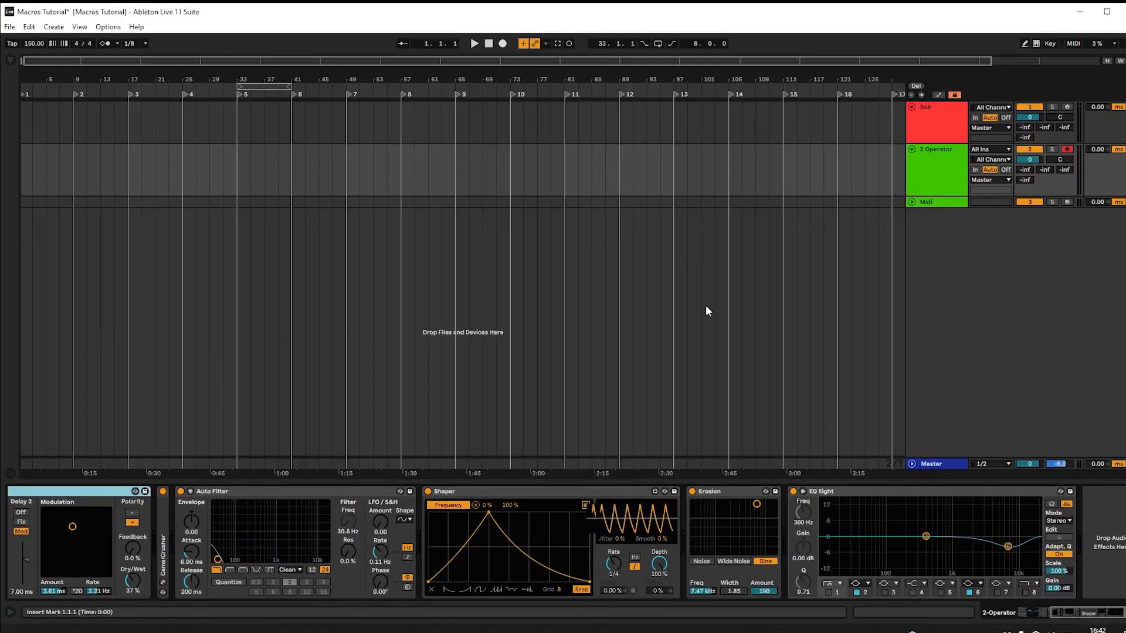
Select every device from Operator through EQ Eight and group them into an Instrument Rack.
click(1031, 612)
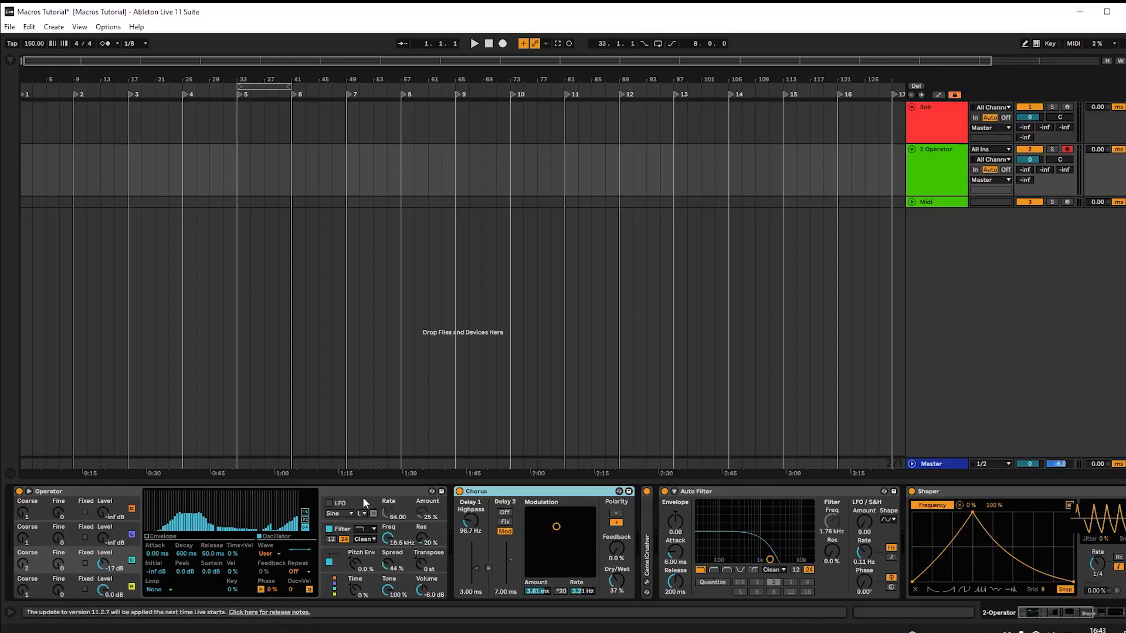
drag(1065, 619, 922, 601)
click(1032, 614)
click(1123, 618)
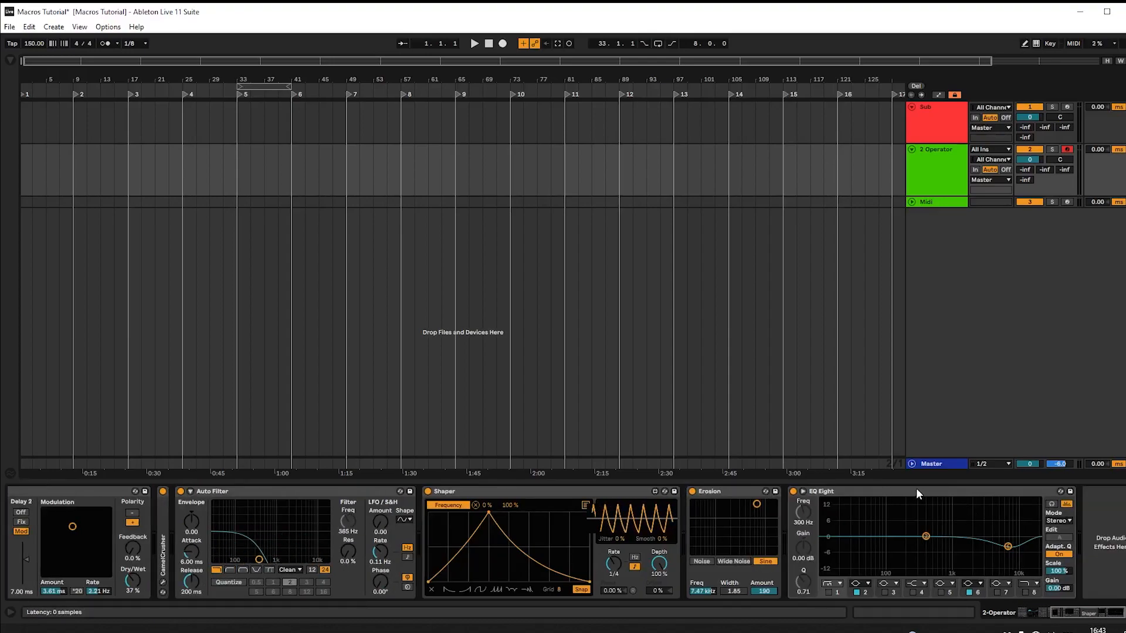
drag(1081, 616, 882, 594)
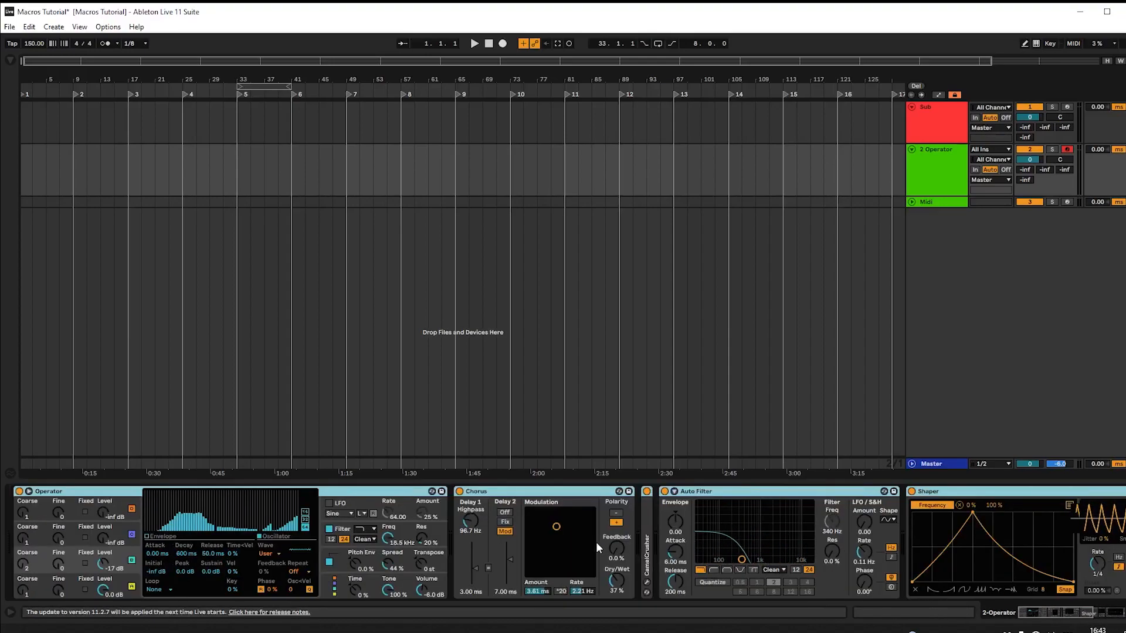
key(ctrl+g)
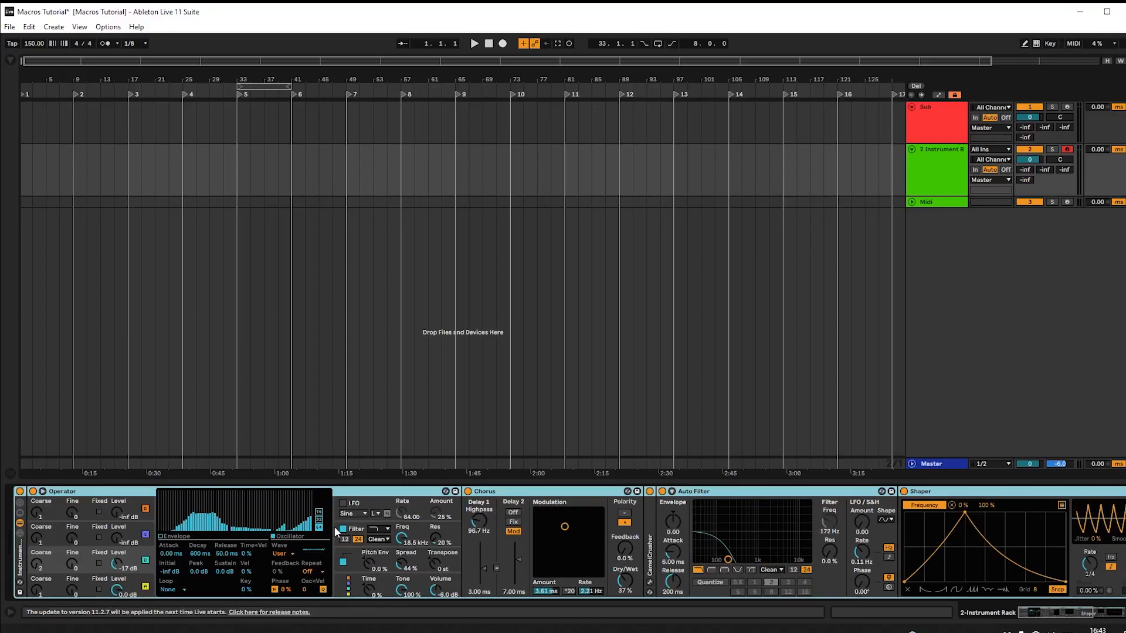
Show the Instrument Rack's macro controls in mapping mode, and collapse Operator's display and EQ Eight.
click(19, 502)
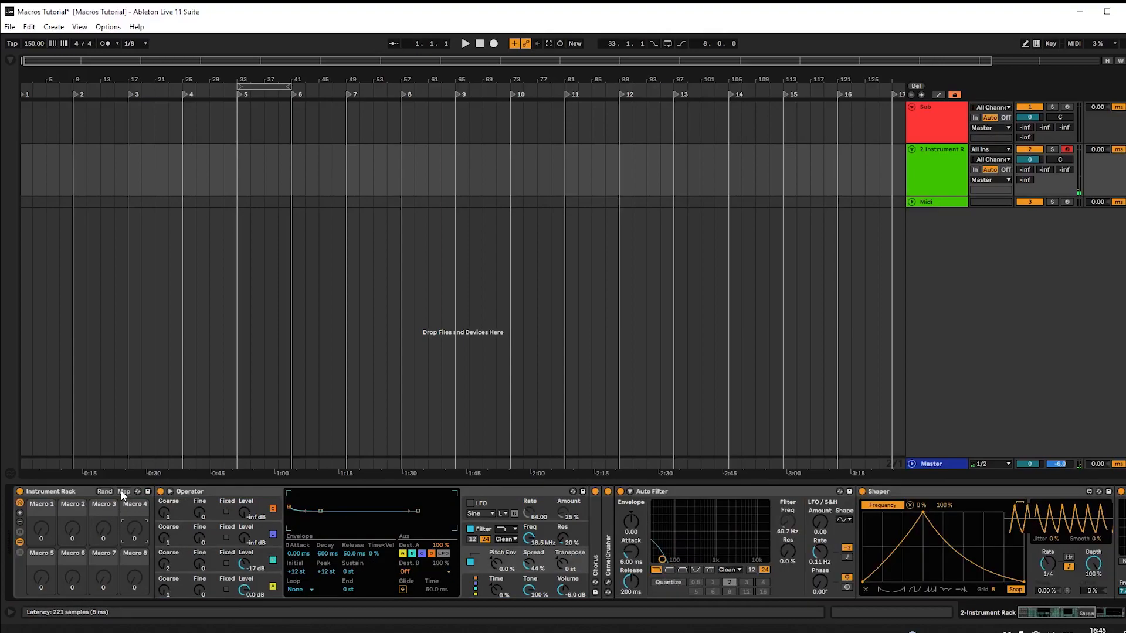
click(123, 491)
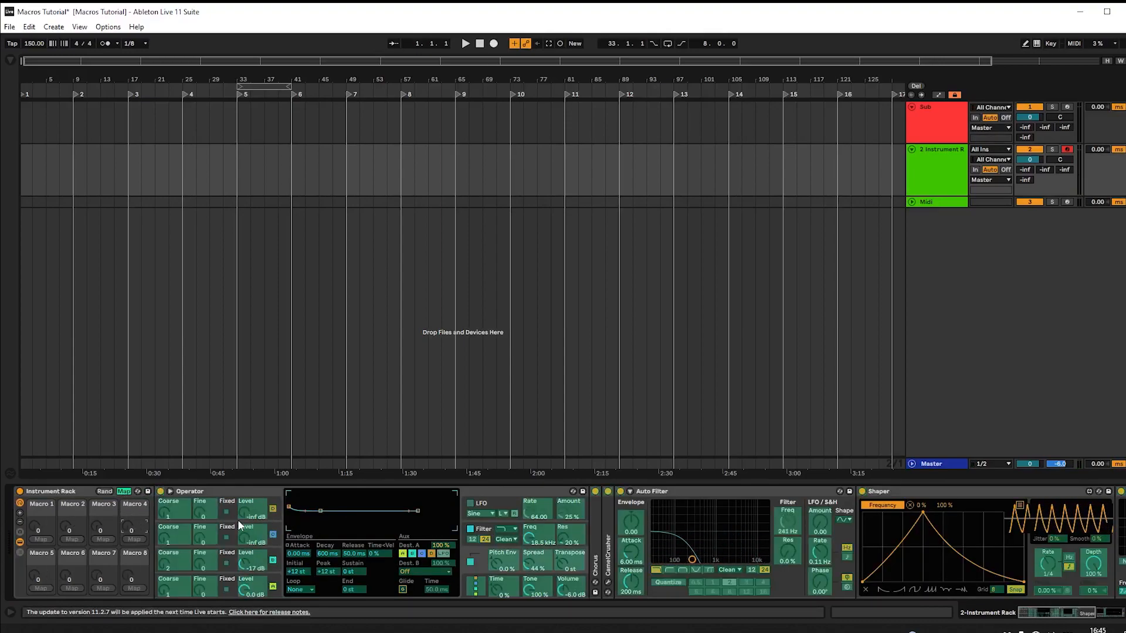
click(170, 491)
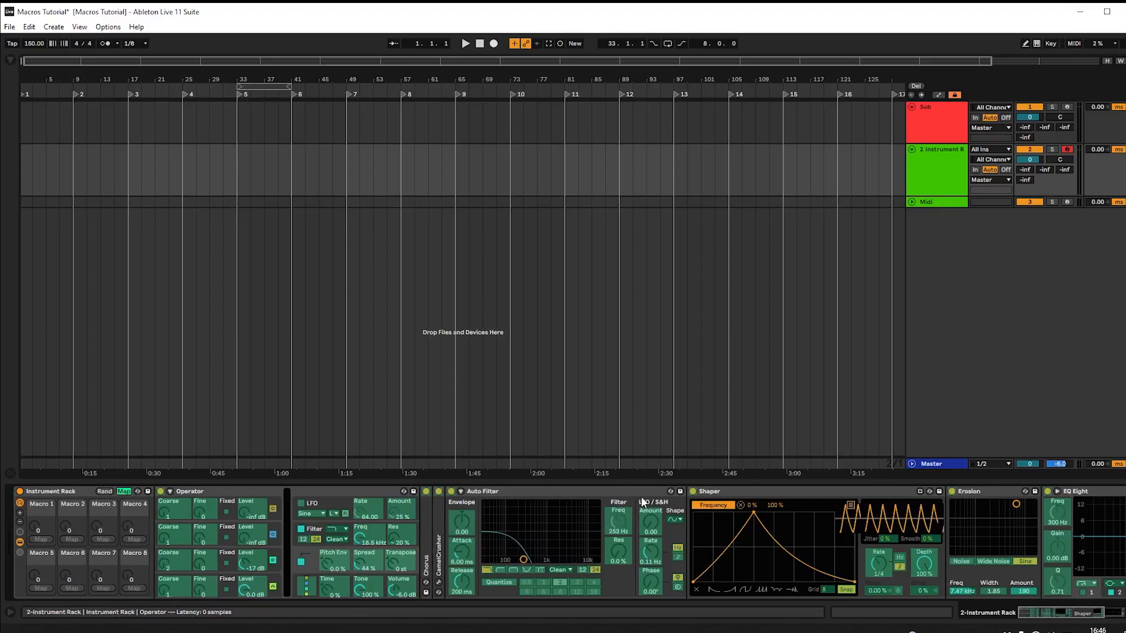
click(1088, 494)
double_click(1088, 493)
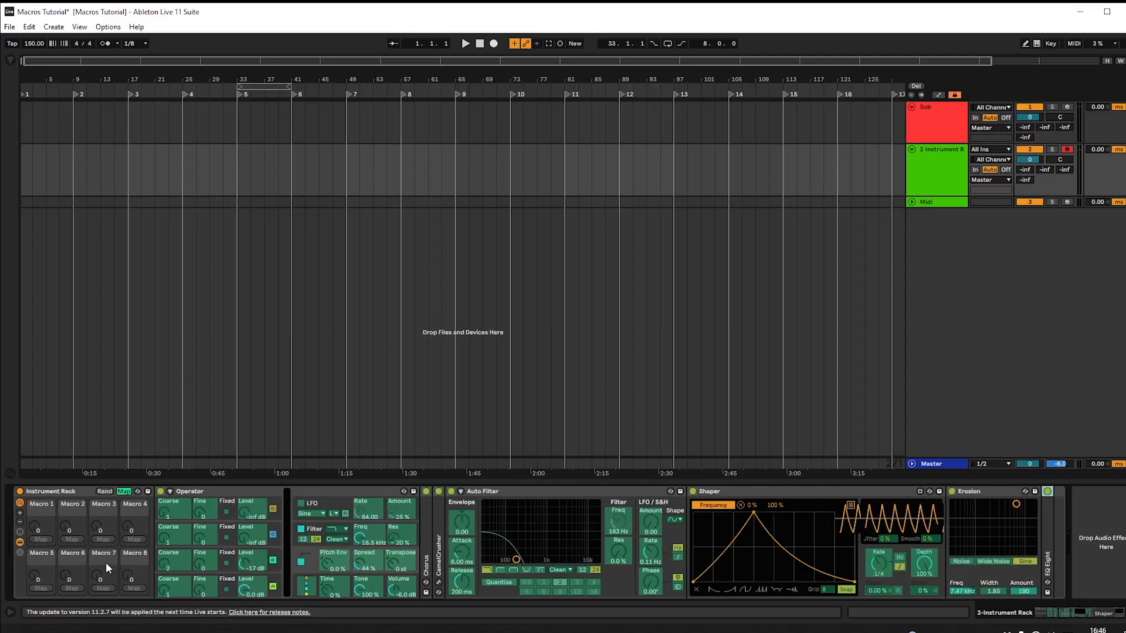
Map Operator's filter frequency to Macro 1, filter resonance to Macro 2 and pitch envelope amount to Macro 3.
click(357, 543)
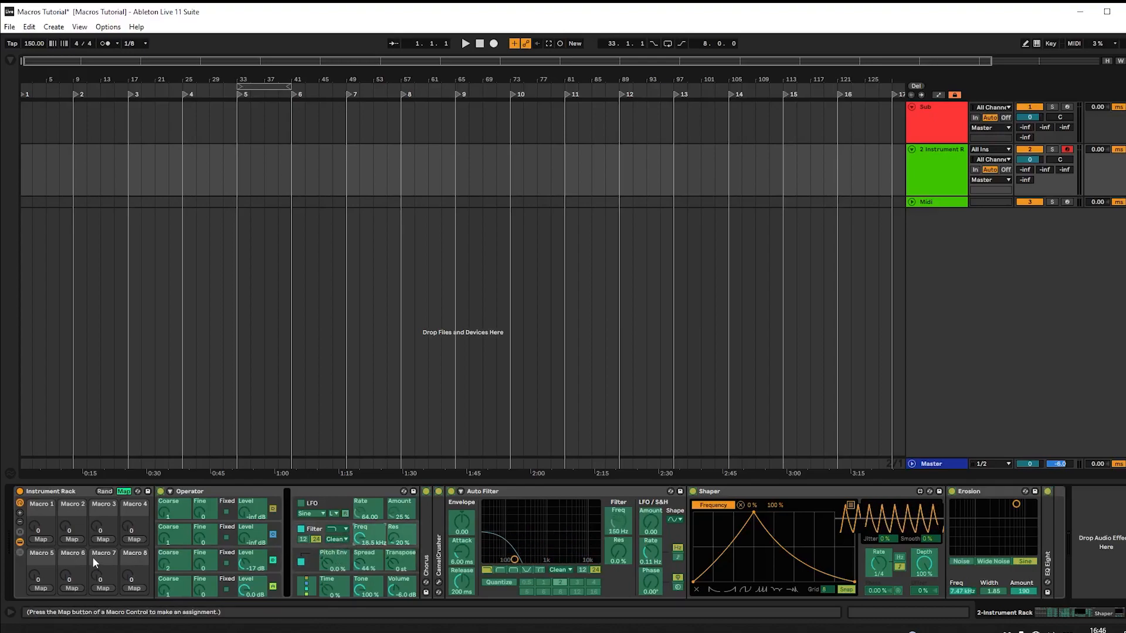
click(41, 539)
click(392, 543)
click(70, 538)
click(330, 564)
click(104, 539)
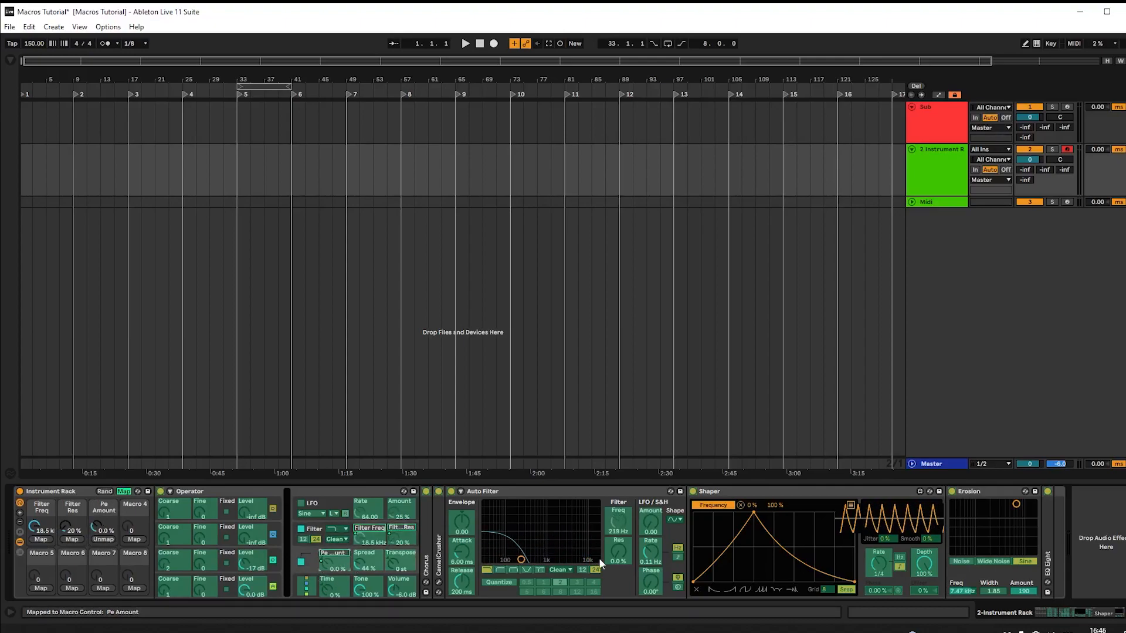
Map the Auto Filter's resonance to Macro 4 and the Shaper's Rate and Depth to Macros 5 and 6.
click(618, 561)
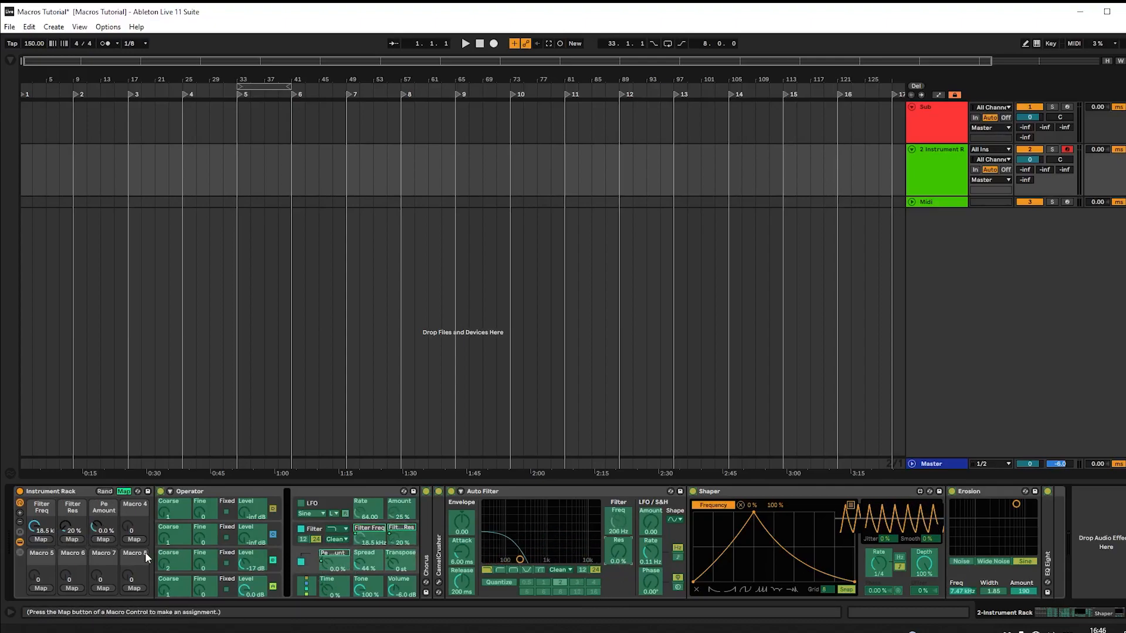
click(134, 540)
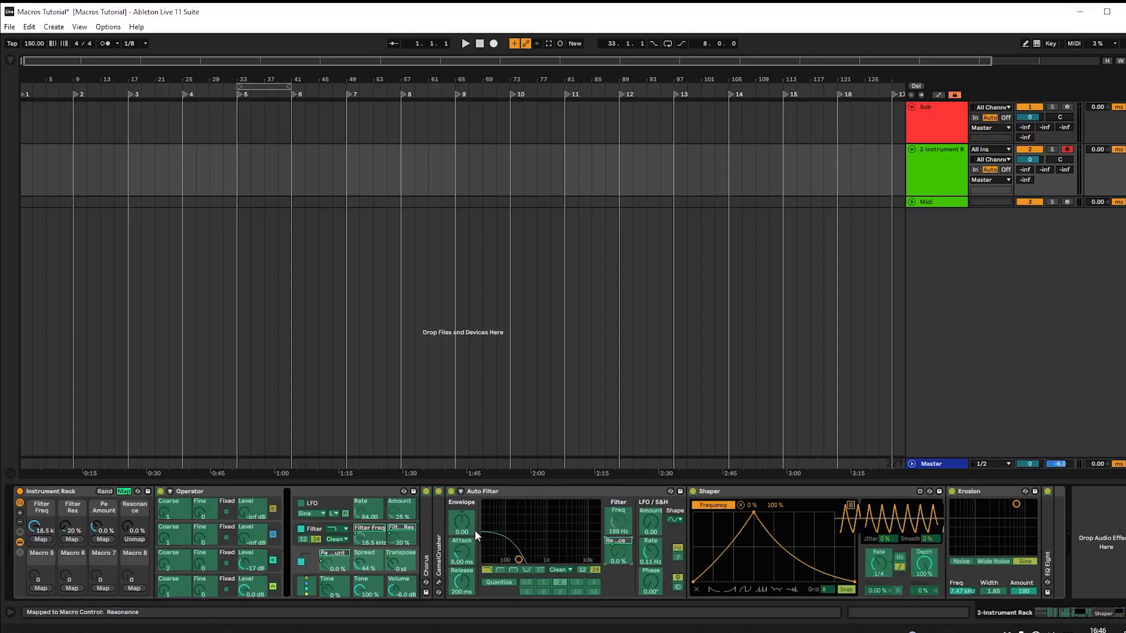
click(877, 562)
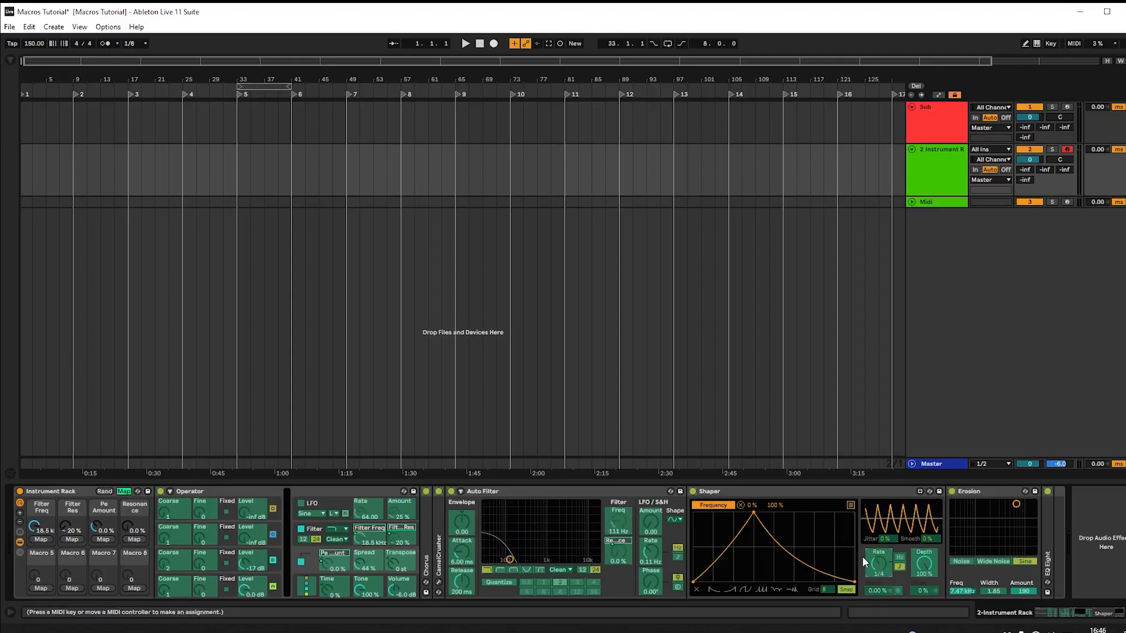
click(42, 589)
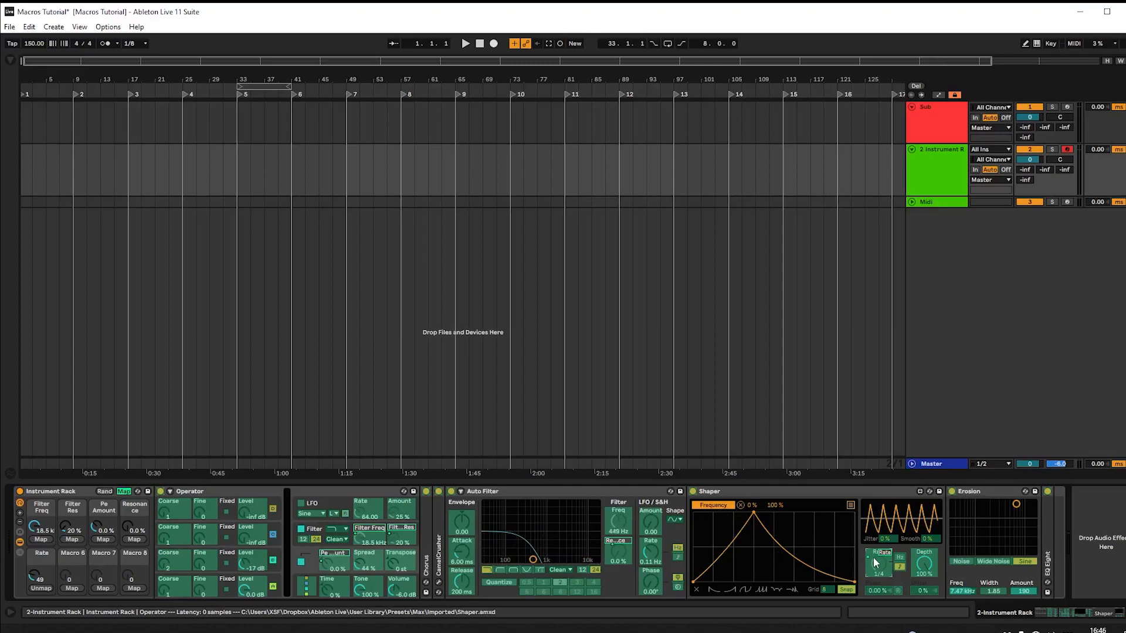
click(72, 588)
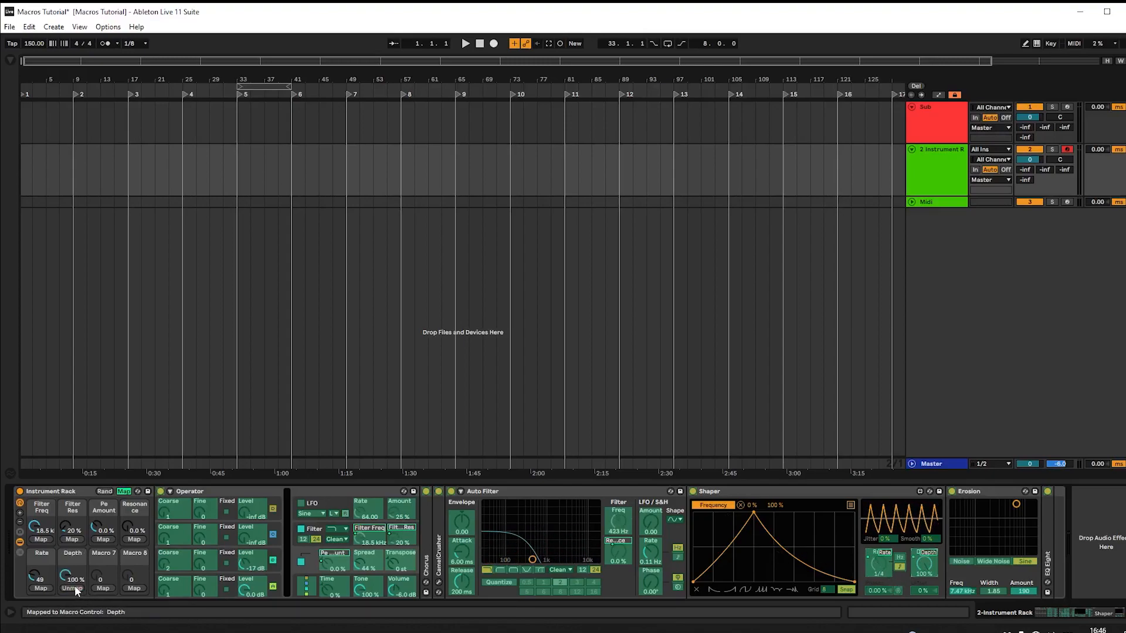
click(929, 577)
Map Erosion's Amount to Macro 7 and its Frequency to Macro 8, and leave mapping mode.
click(103, 588)
click(1024, 591)
click(958, 594)
click(143, 588)
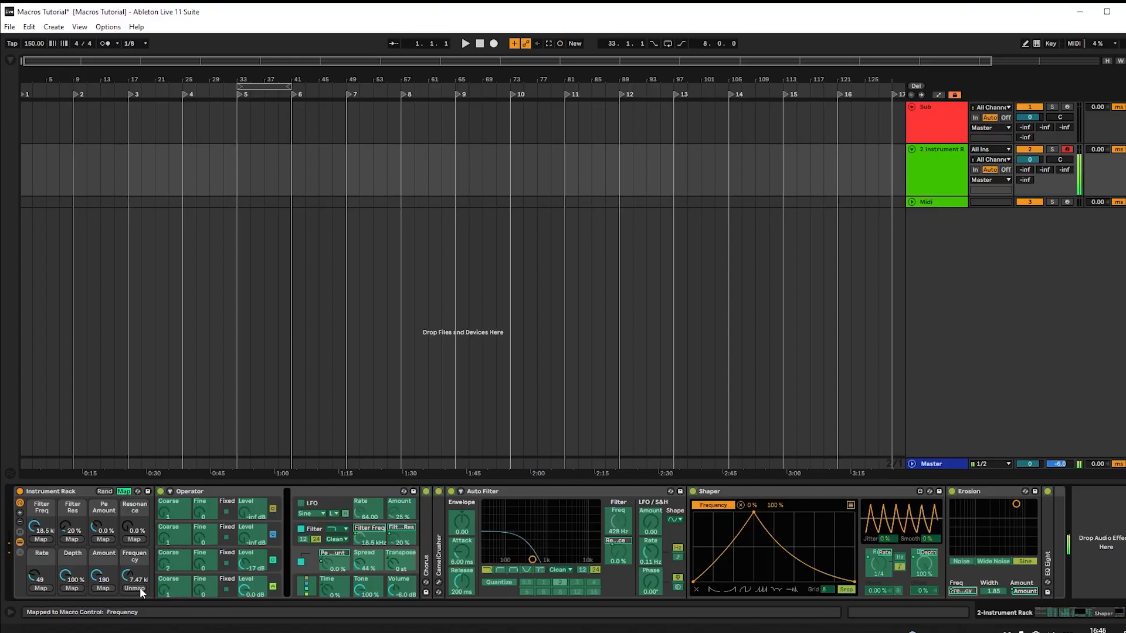
click(124, 492)
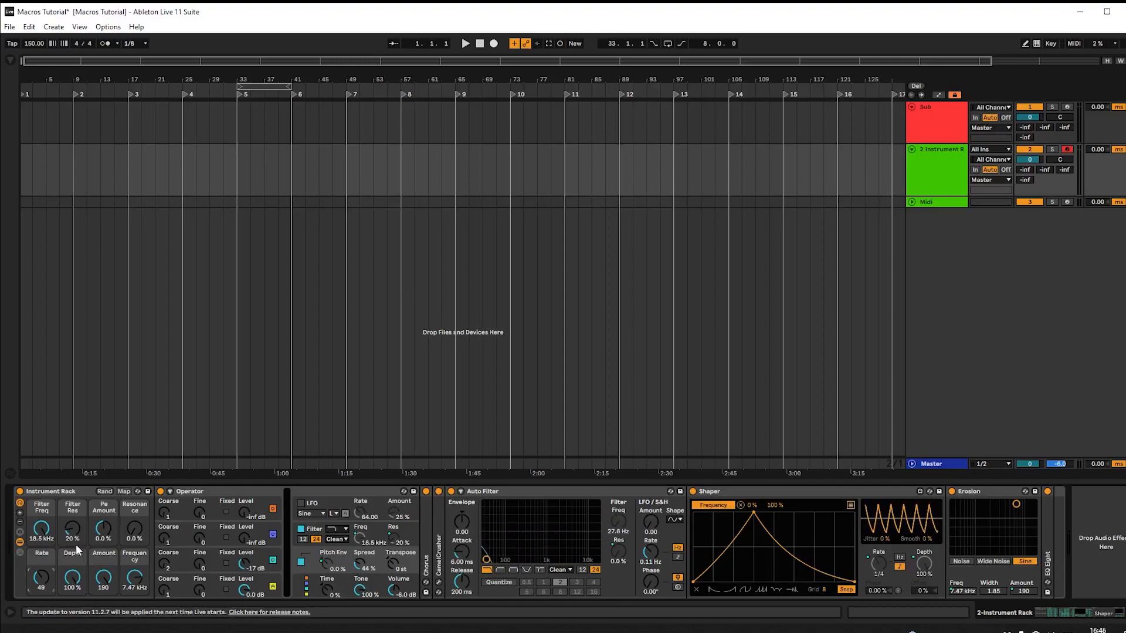
Show the Instrument Rack's Macro Variations, store the current macro settings as a new variation and rename it Default.
click(21, 540)
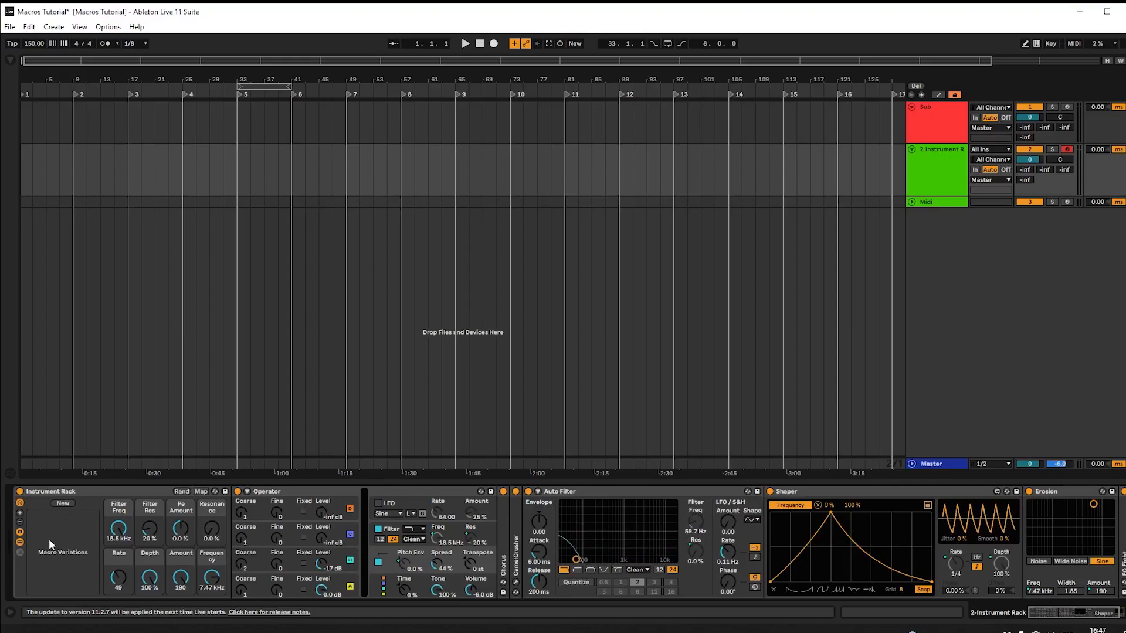
click(63, 503)
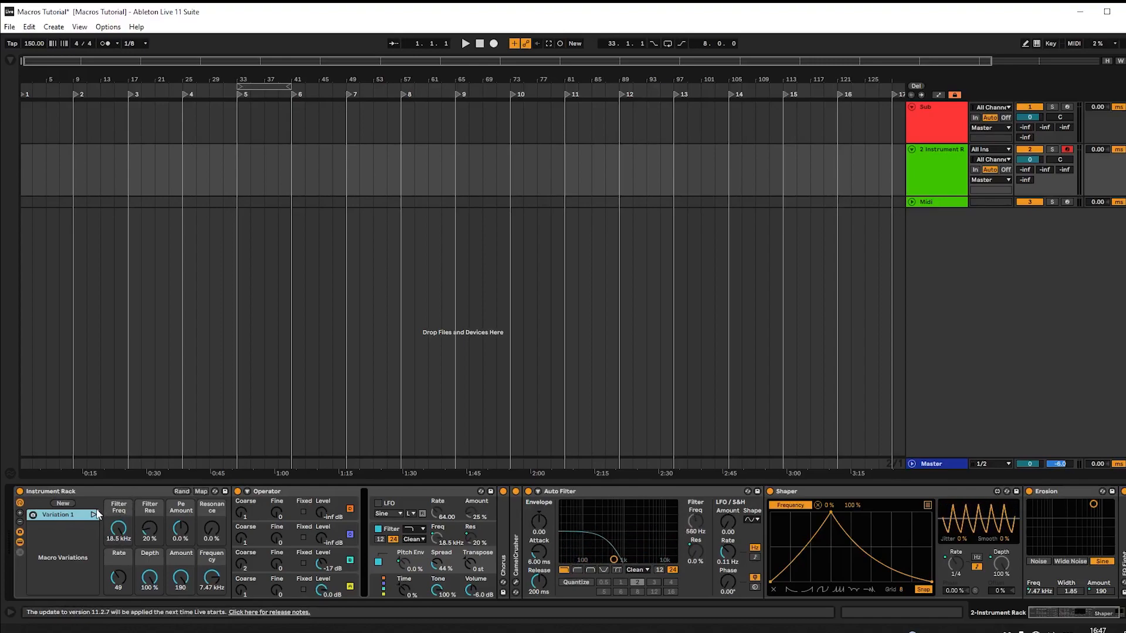
right_click(63, 520)
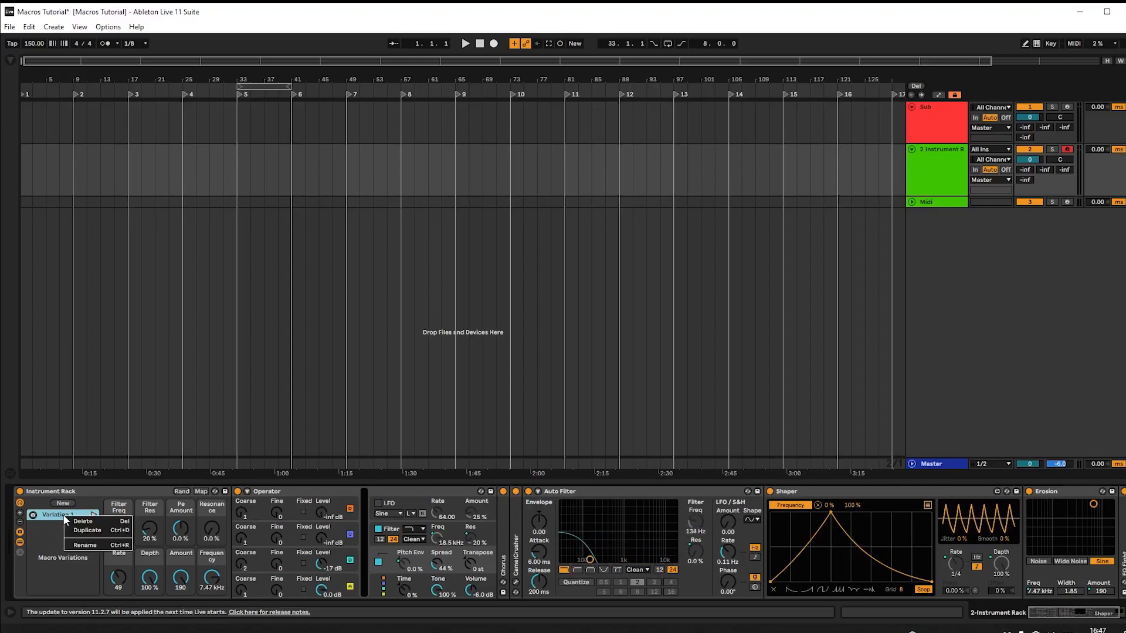
click(76, 544)
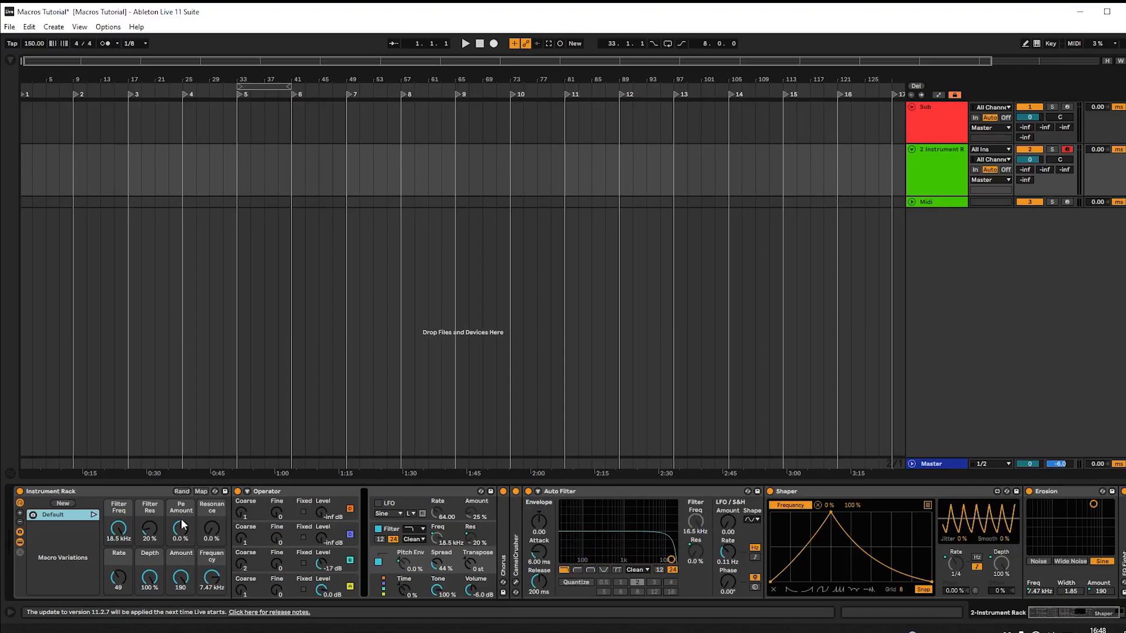
Randomize the rack's macros, then set Rate to 47 and Resonance to 44 %.
click(182, 491)
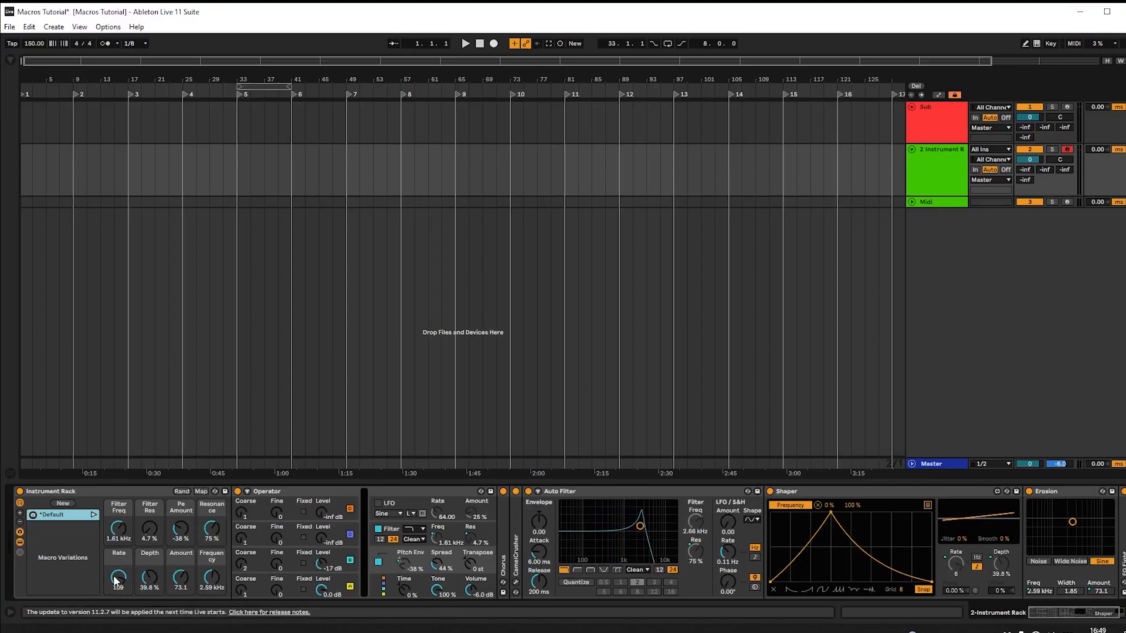
drag(118, 577, 119, 584)
drag(211, 529, 206, 538)
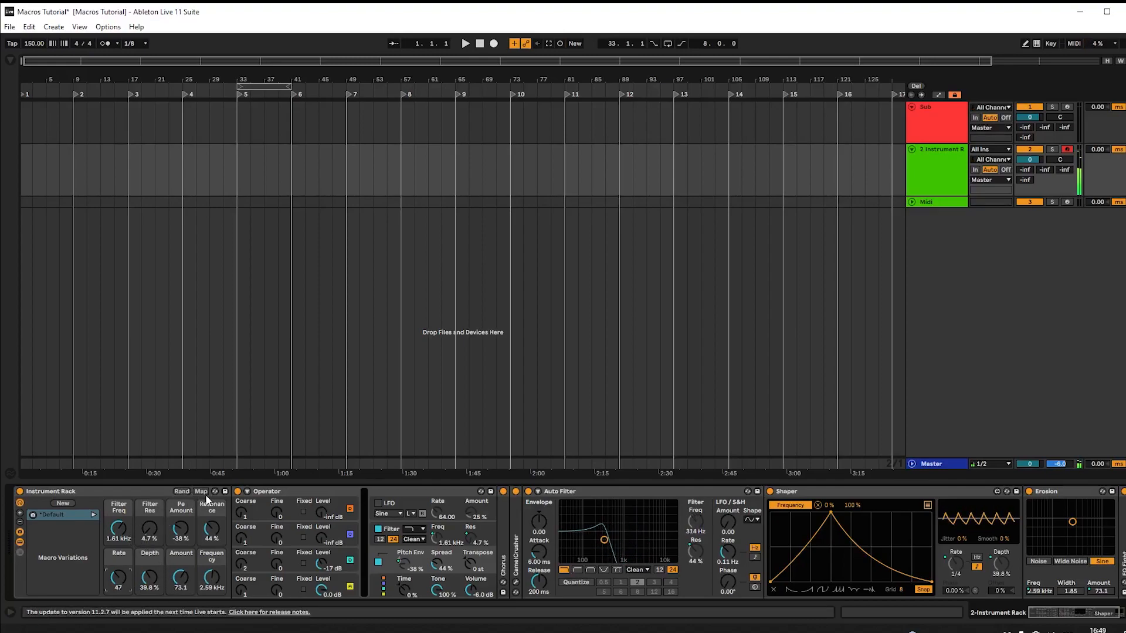
Randomize the macros again until a usable sound results, then set Amount to 81.4 and Resonance to 48 %.
click(181, 492)
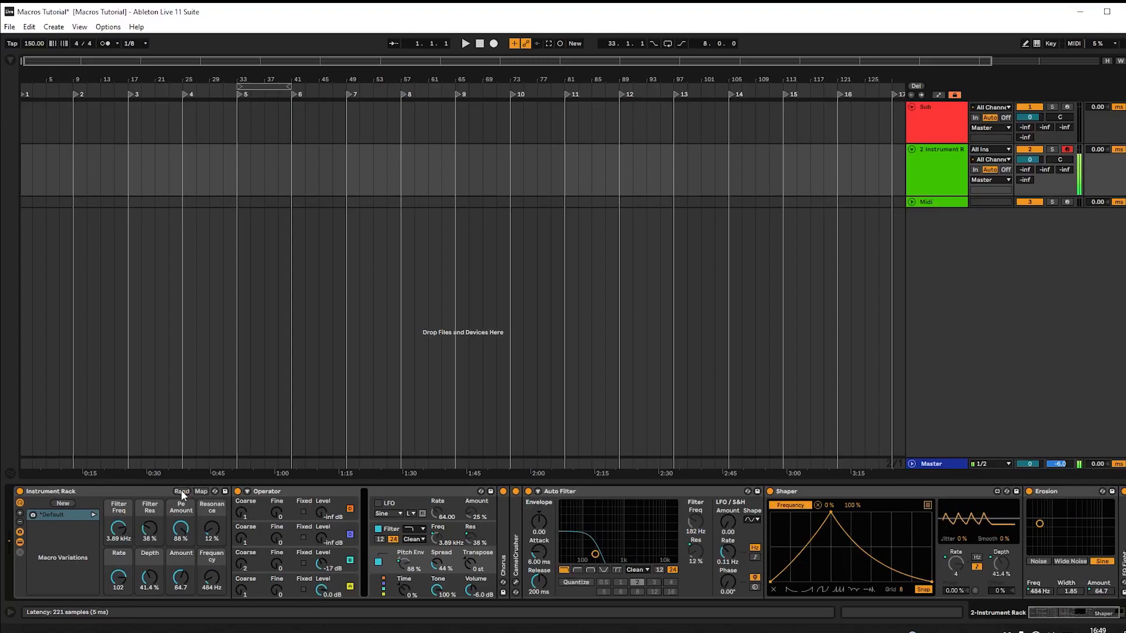
click(181, 492)
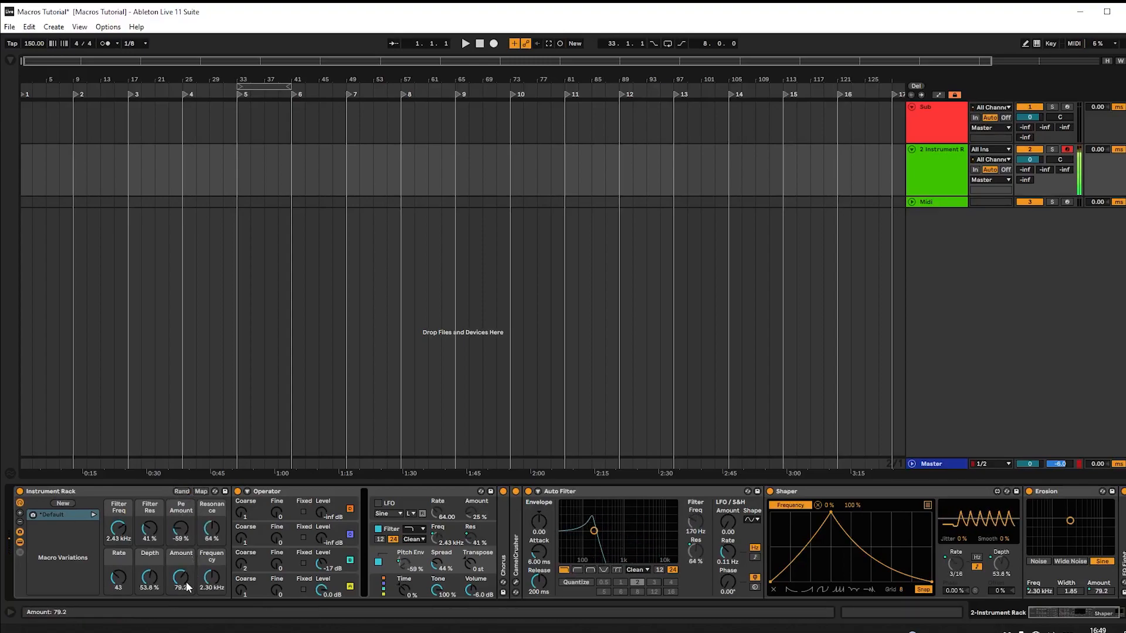
drag(180, 581, 180, 574)
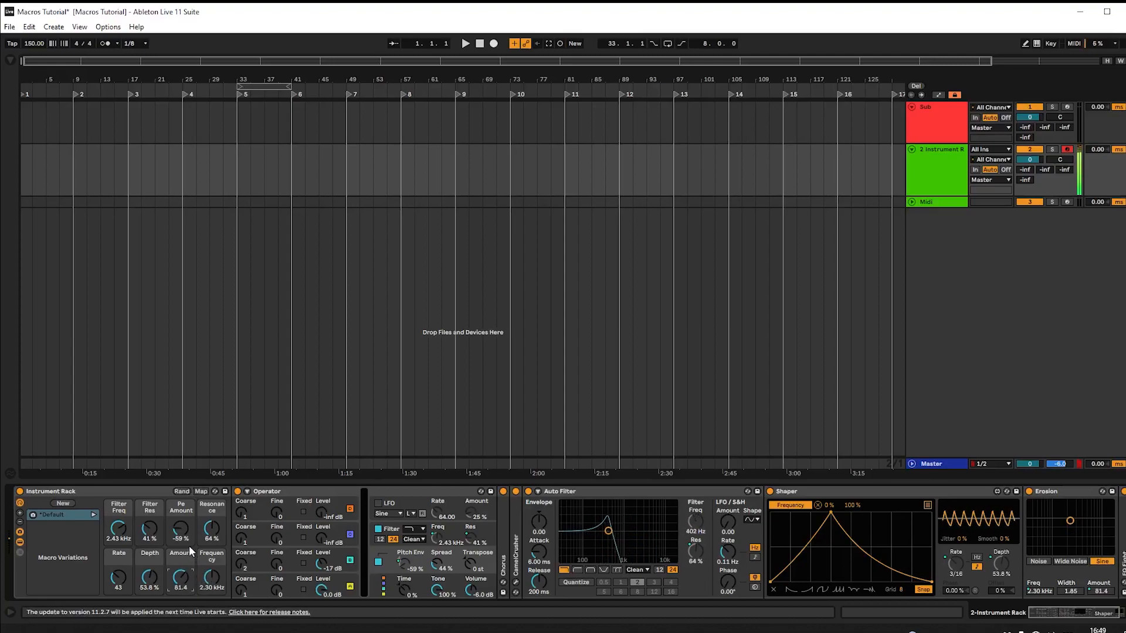
drag(212, 530, 212, 545)
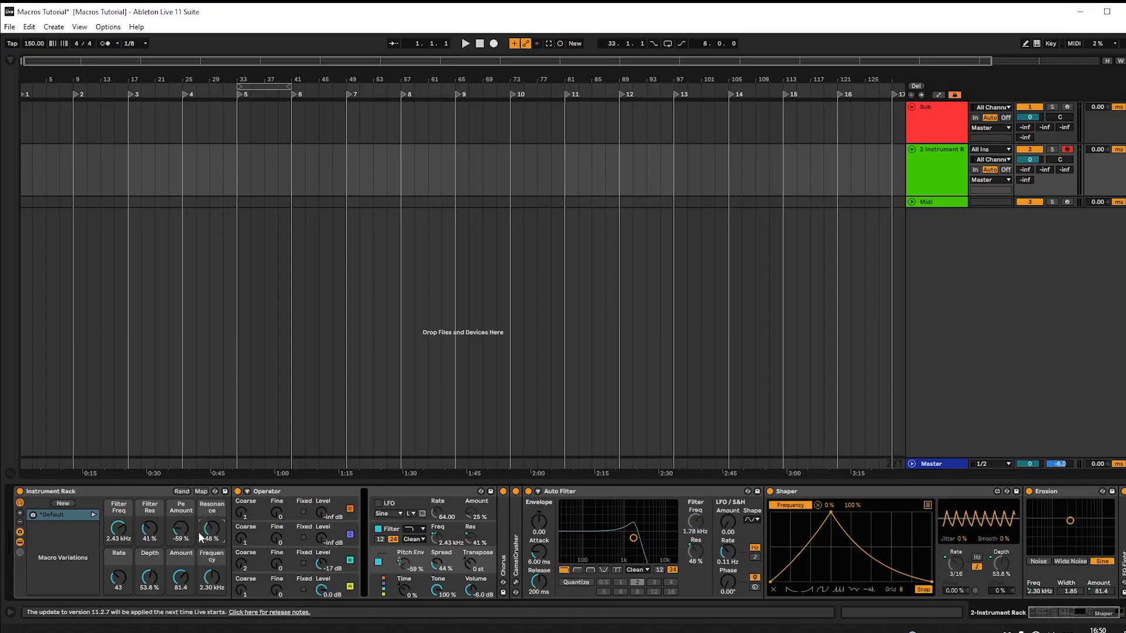
In the macro mappings, limit the Auto Filter Resonance macro's maximum to 45 %, and leave mapping mode.
click(200, 491)
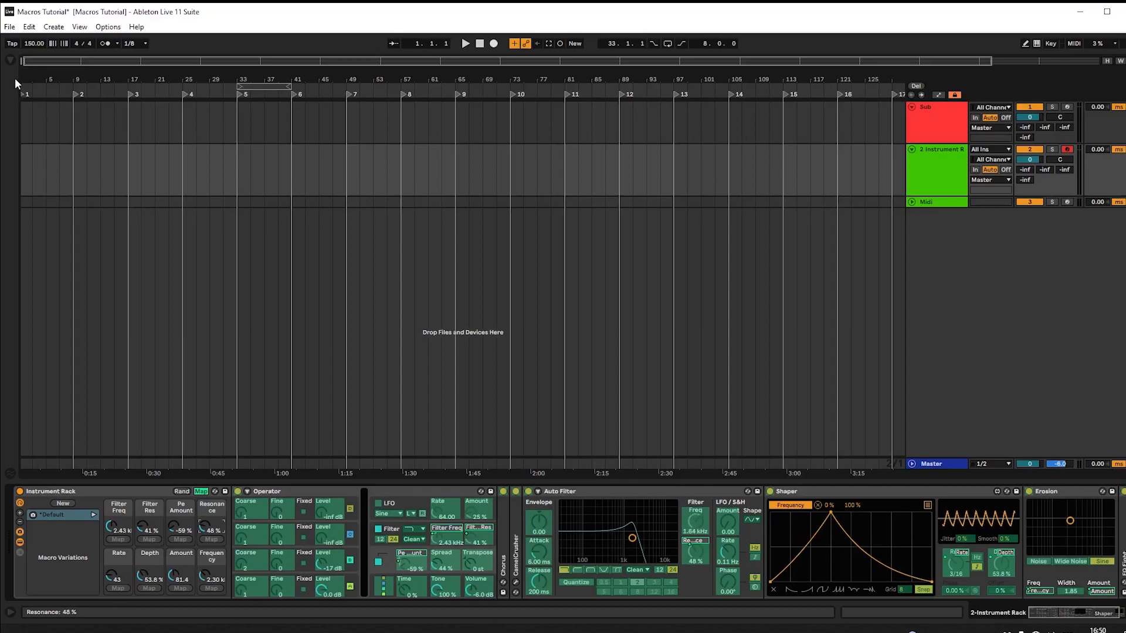
click(11, 62)
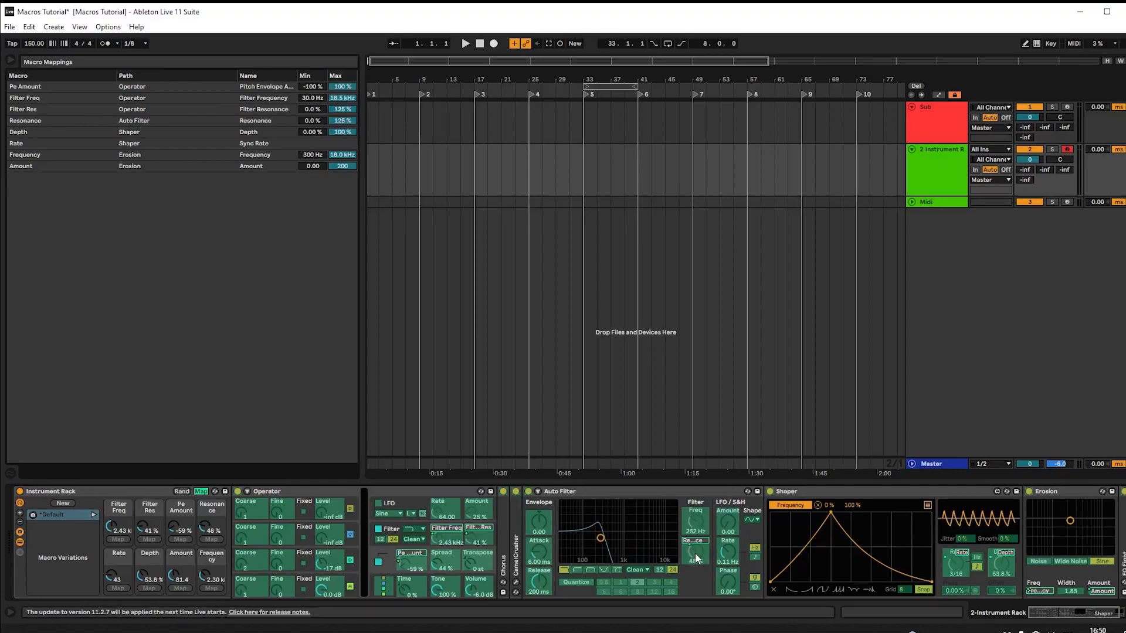
click(343, 121)
mouse_move(342, 120)
mouse_down()
mouse_move(343, 167)
mouse_move(343, 121)
mouse_up()
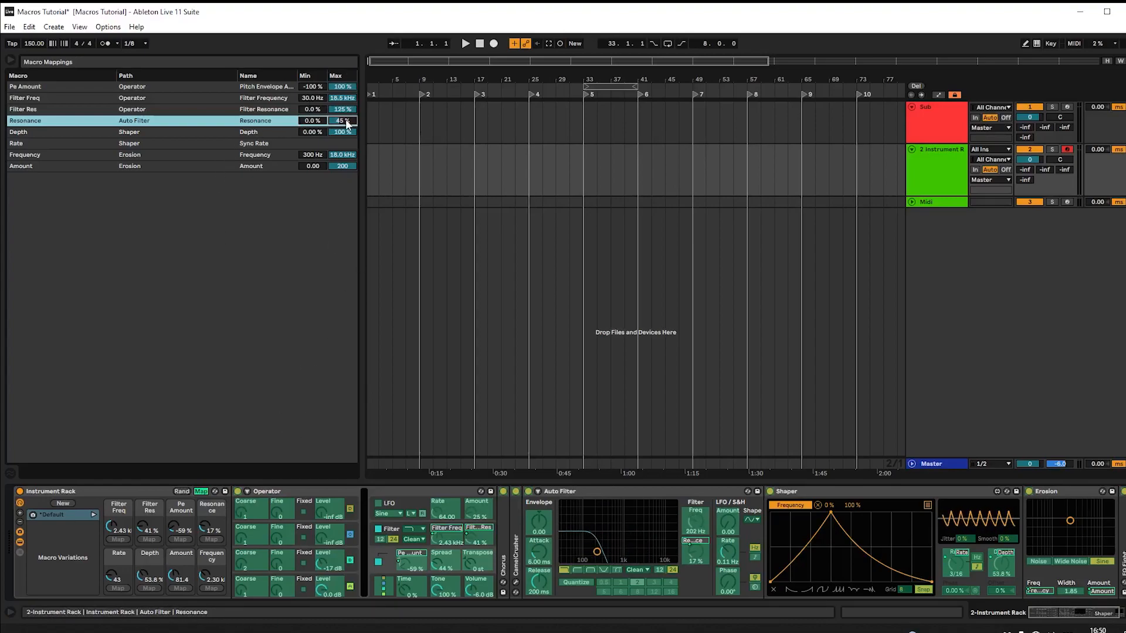
click(203, 493)
Randomize the macros, set Resonance to 19 % and store the result as a second macro variation.
click(181, 491)
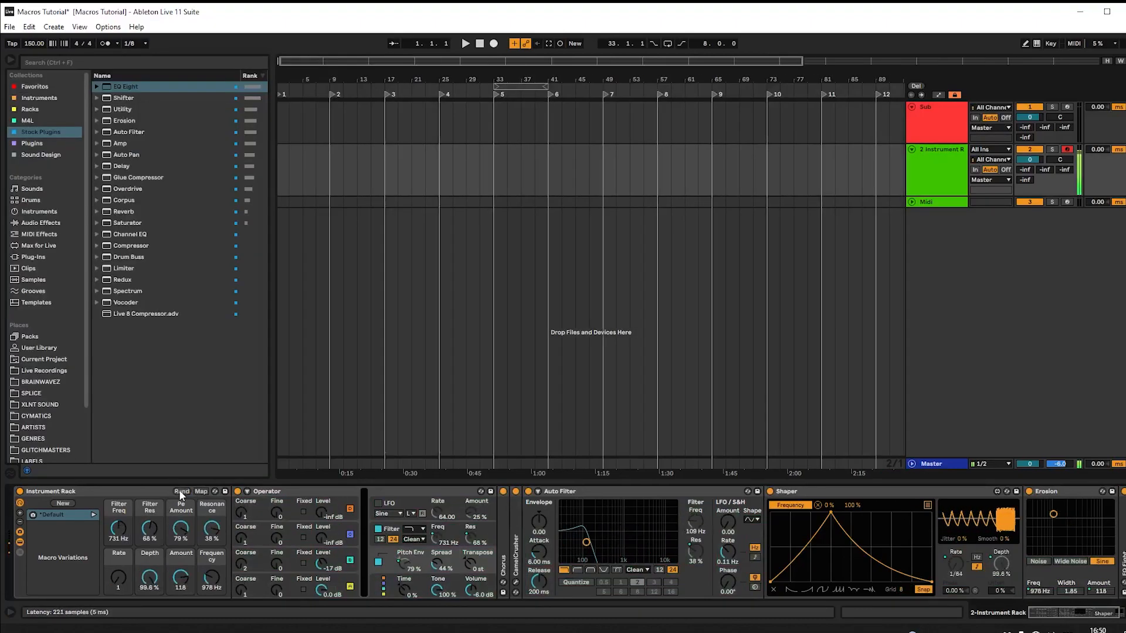
click(178, 492)
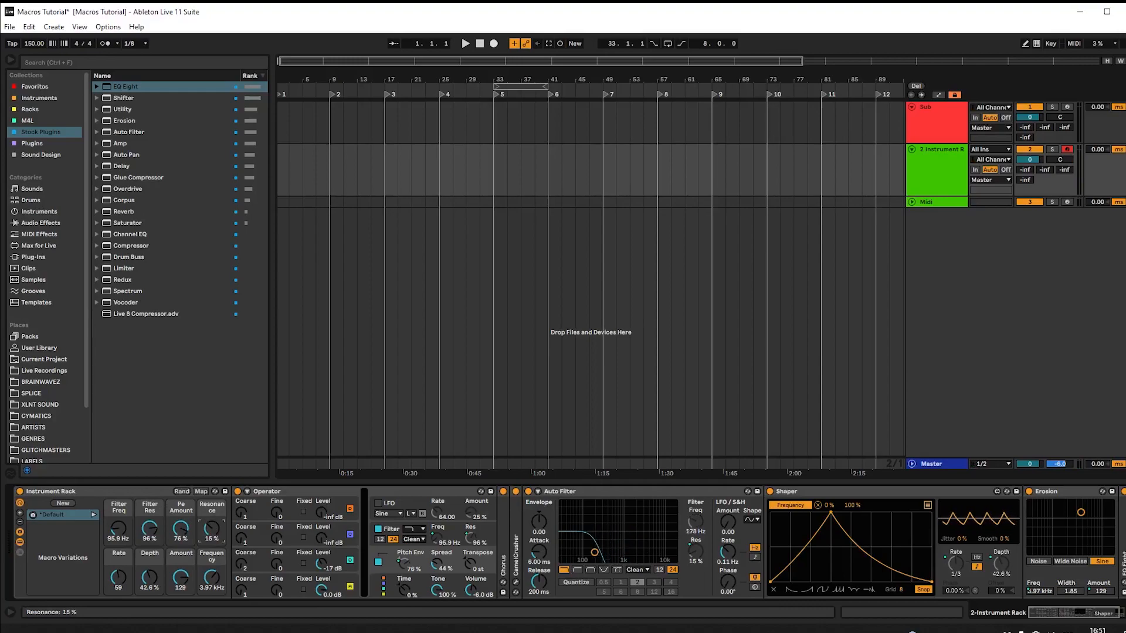
drag(211, 529, 211, 519)
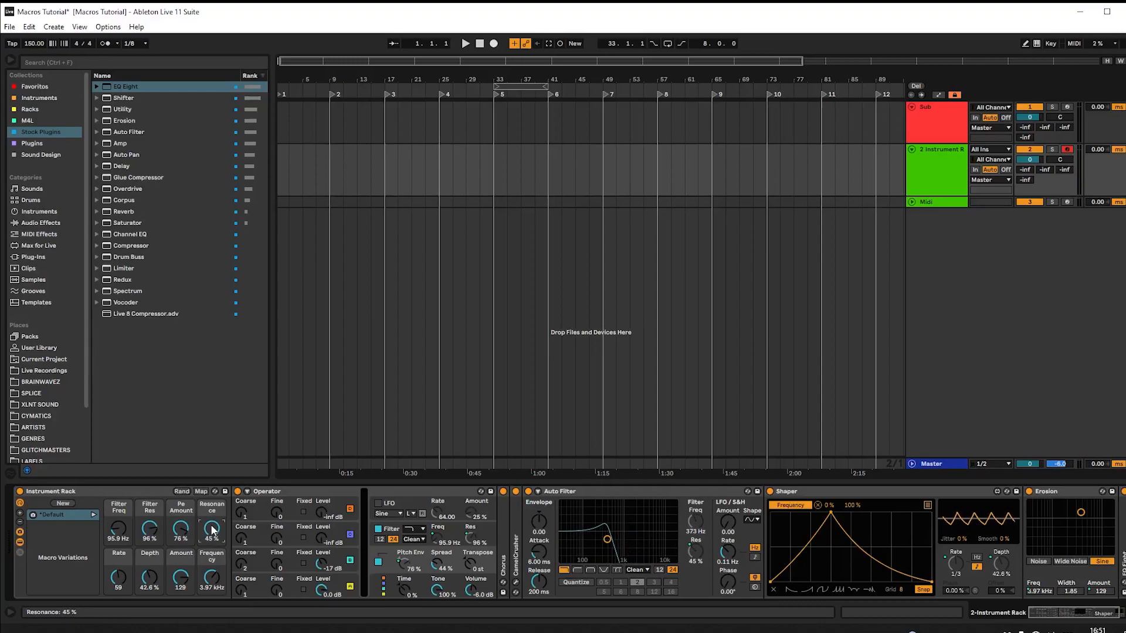
drag(211, 529, 212, 532)
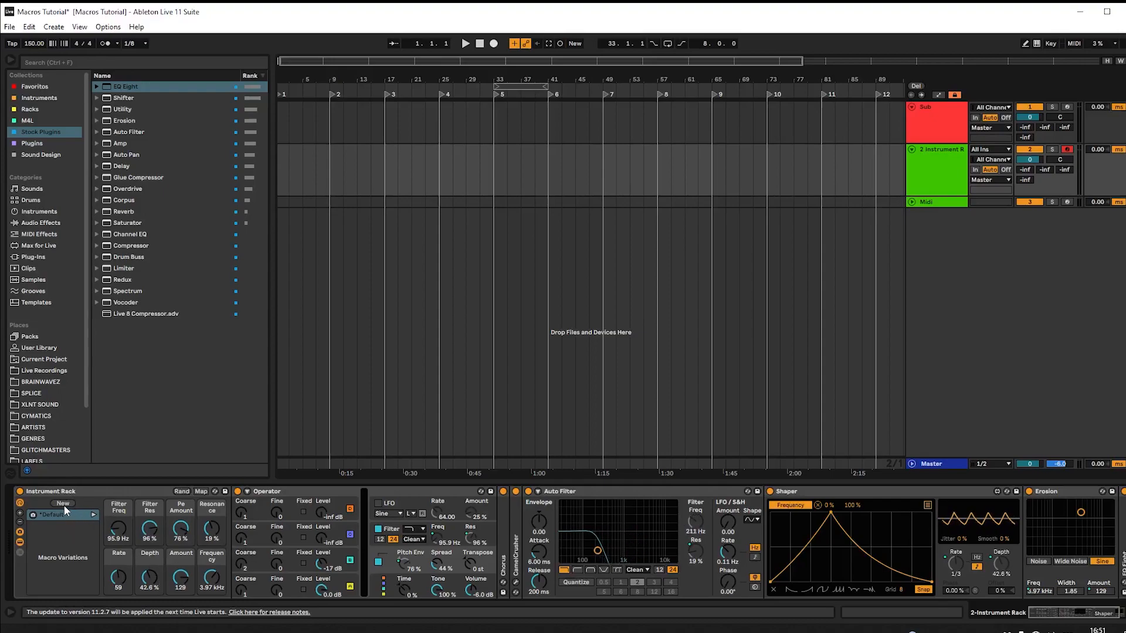
click(57, 530)
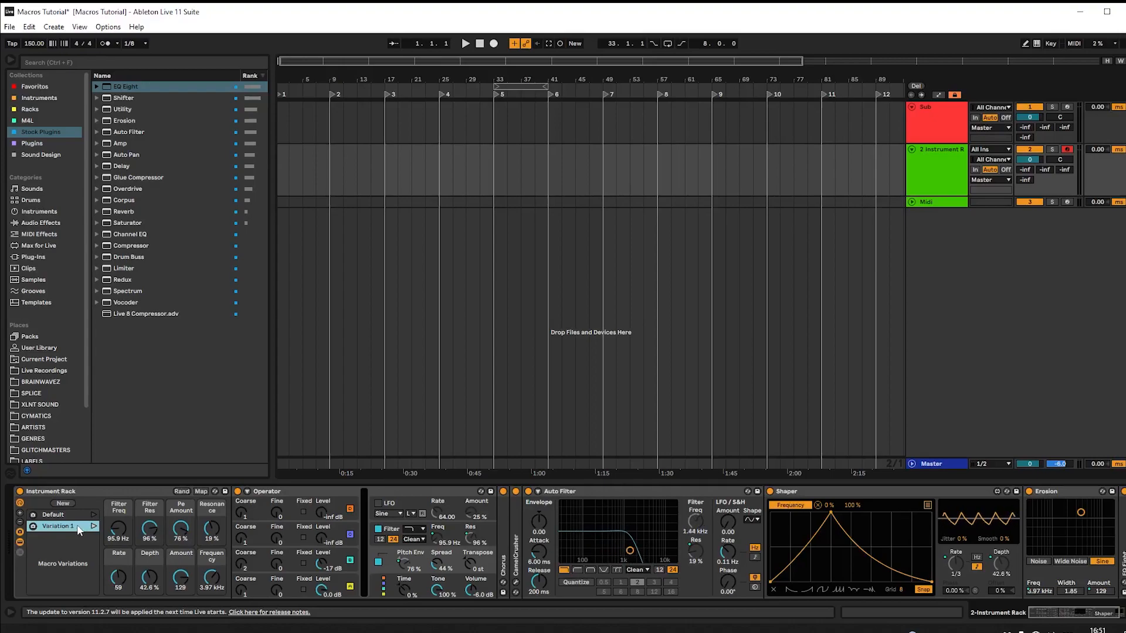
right_click(67, 526)
click(46, 559)
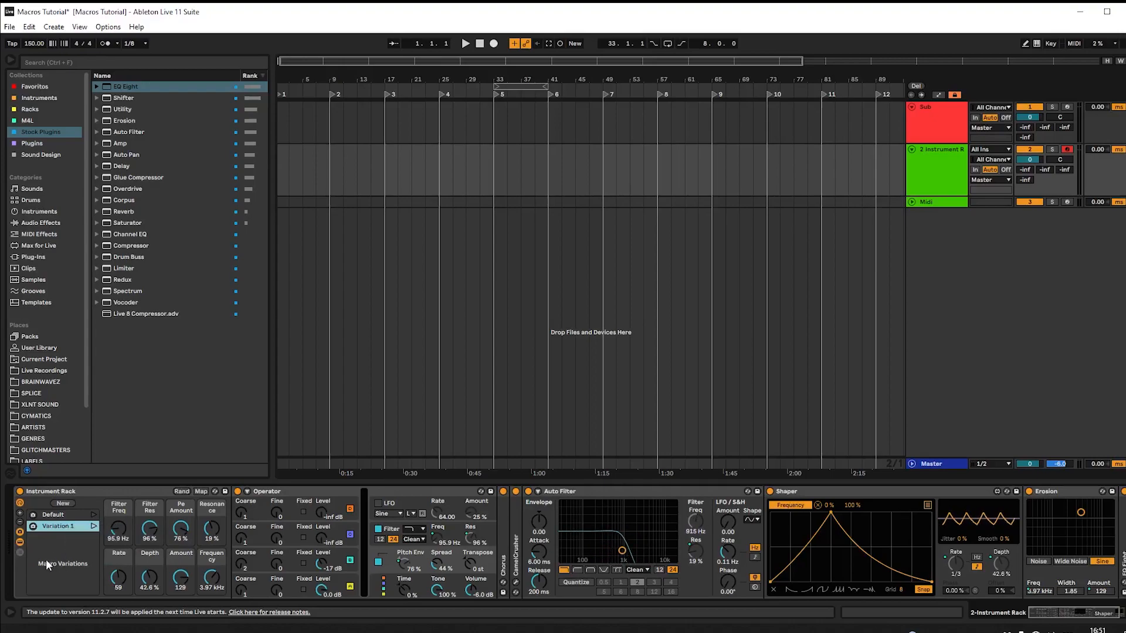
Recall the Default variation to restore its macro values.
click(72, 516)
click(73, 527)
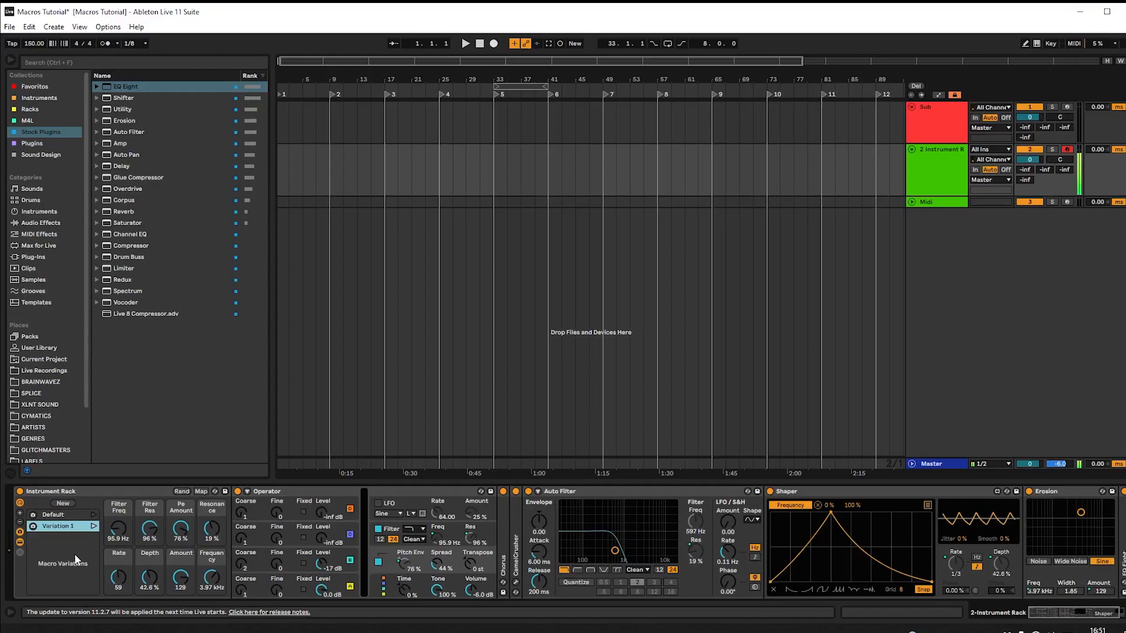
click(72, 515)
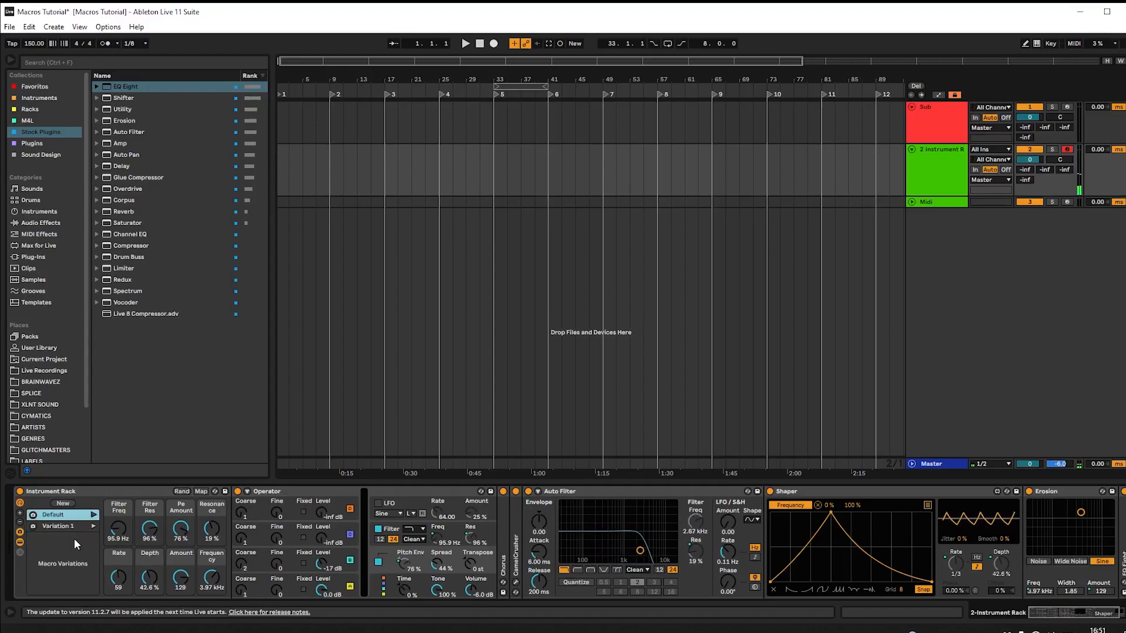
click(94, 516)
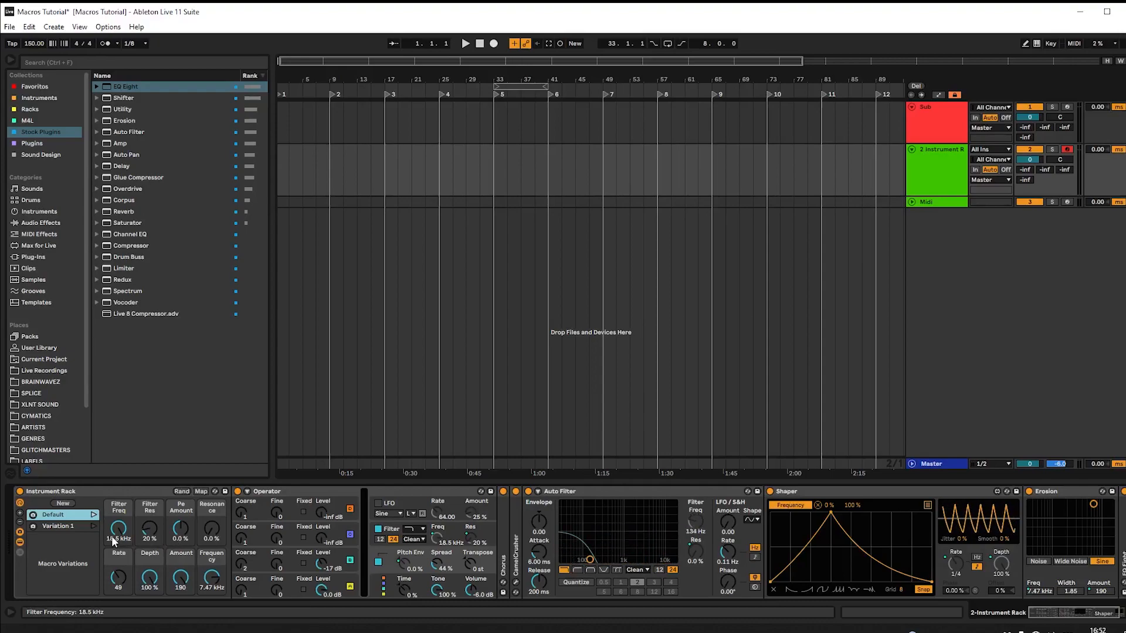
Select Default and Variation 1 alternately in the macro variations, ending on Variation 1.
click(63, 526)
click(65, 517)
click(65, 526)
click(69, 517)
click(61, 526)
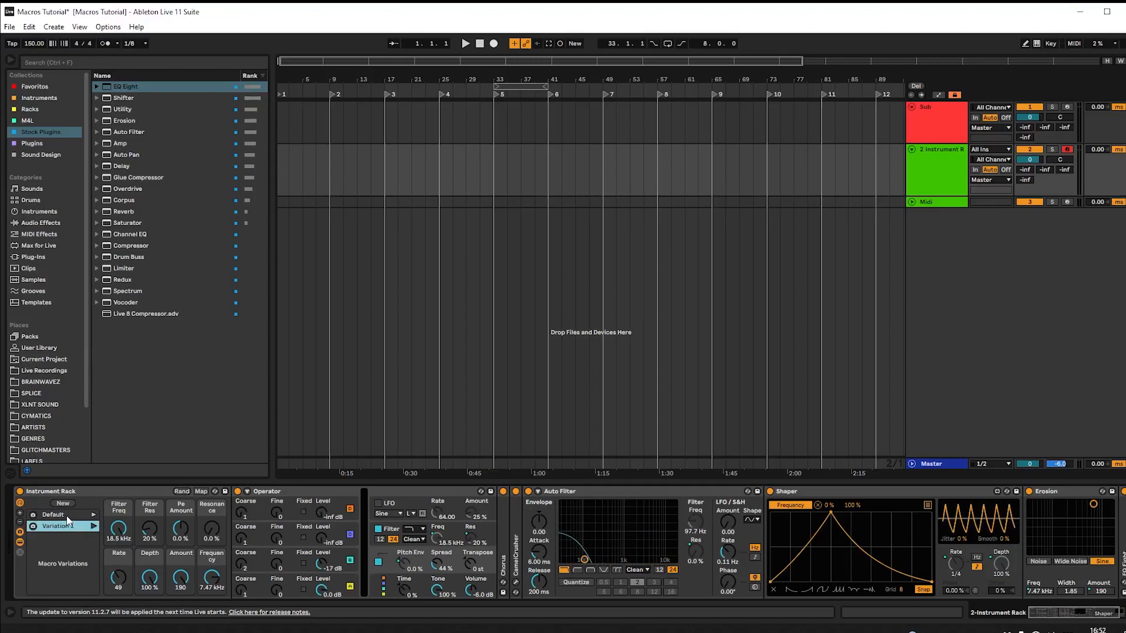
Randomize the macros repeatedly, then set Erosion's Amount macro to 37.5 and Resonance to 12 %.
click(180, 492)
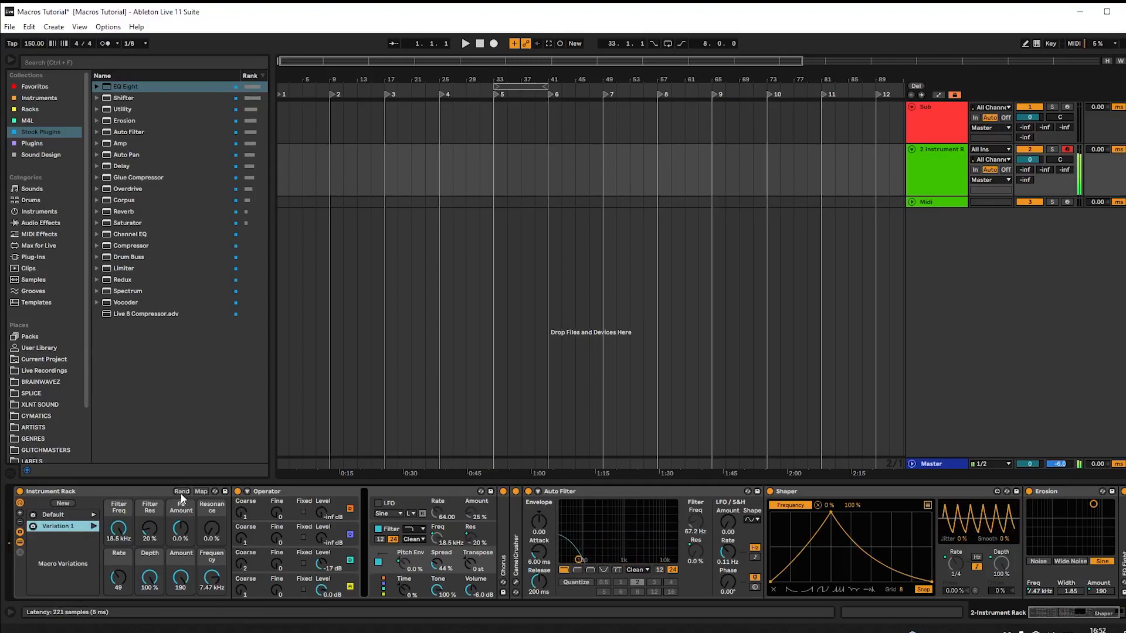
click(181, 493)
click(181, 494)
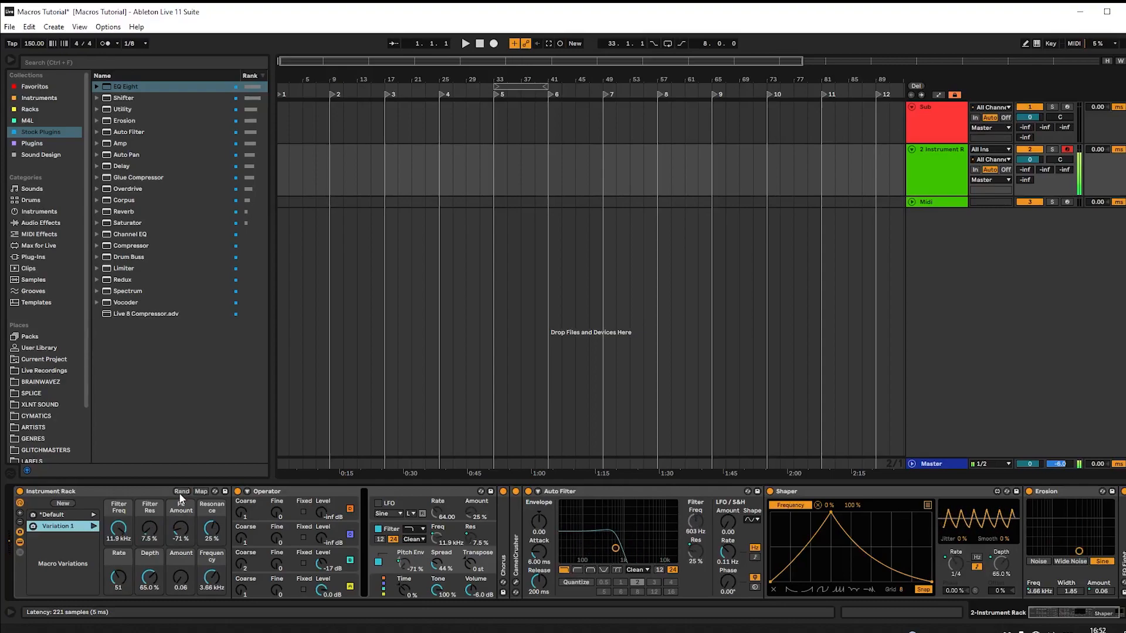
click(179, 492)
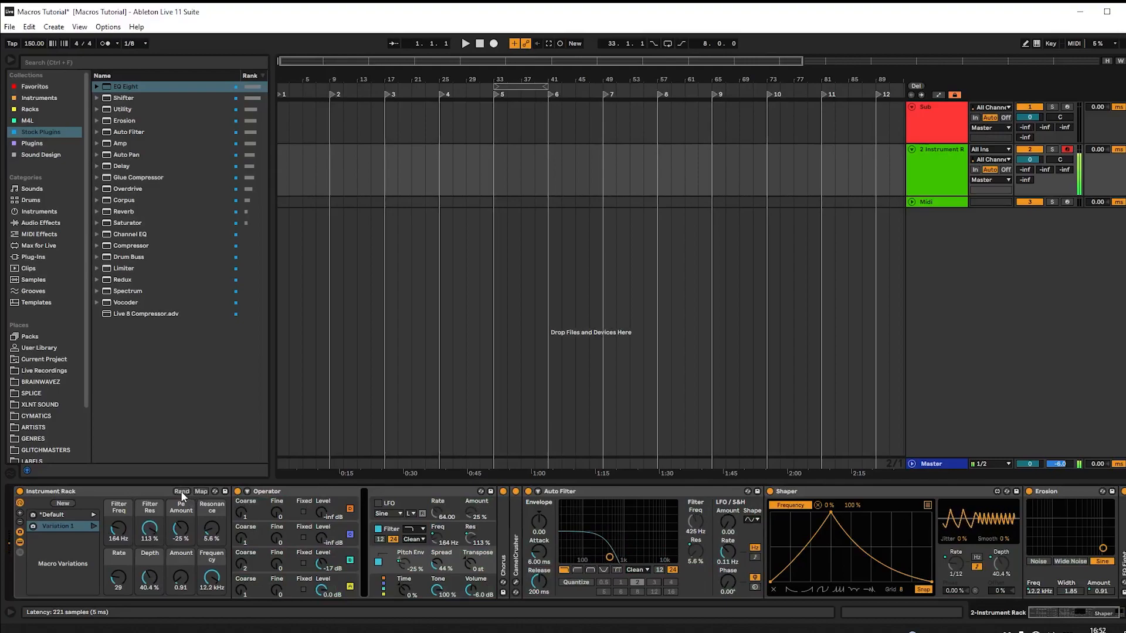
mouse_move(178, 572)
mouse_down()
mouse_move(178, 554)
mouse_move(178, 580)
mouse_up()
drag(206, 533, 207, 527)
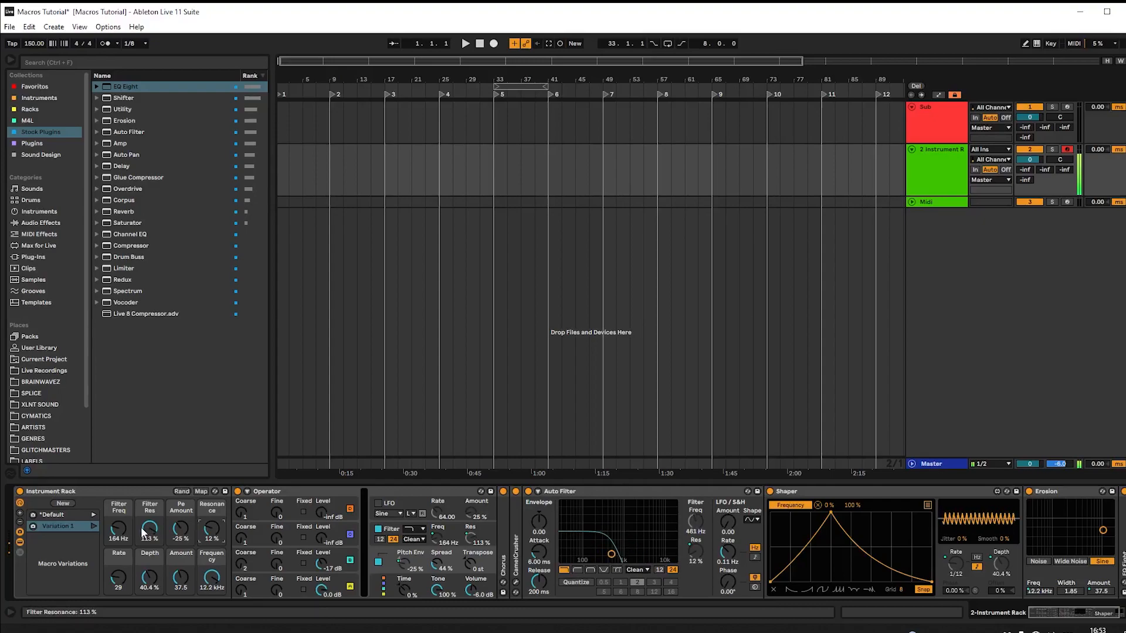
Set Filter Freq to 1.15 kHz and Rate to 29, and store the macros as another new variation.
drag(121, 526, 119, 530)
drag(118, 577, 119, 576)
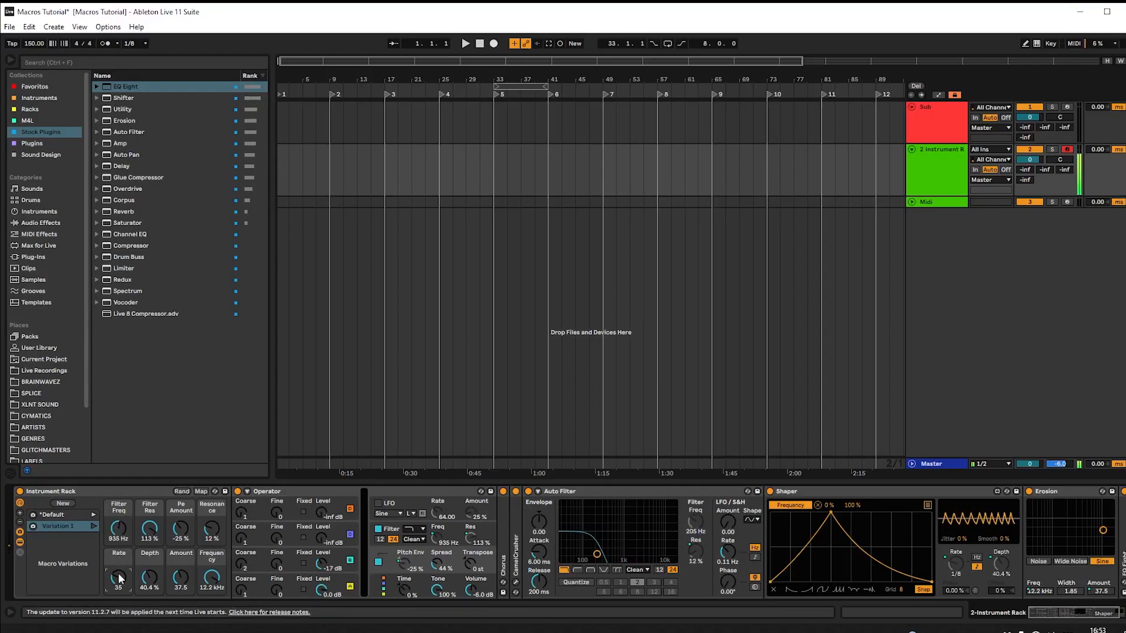
drag(118, 529, 119, 519)
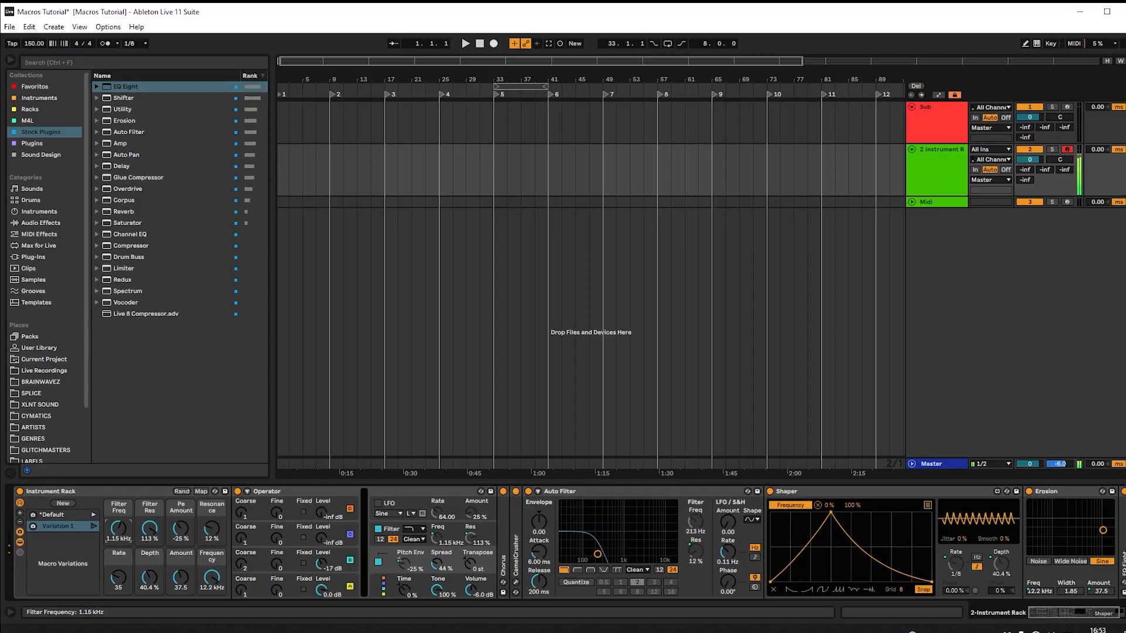
drag(120, 570, 120, 574)
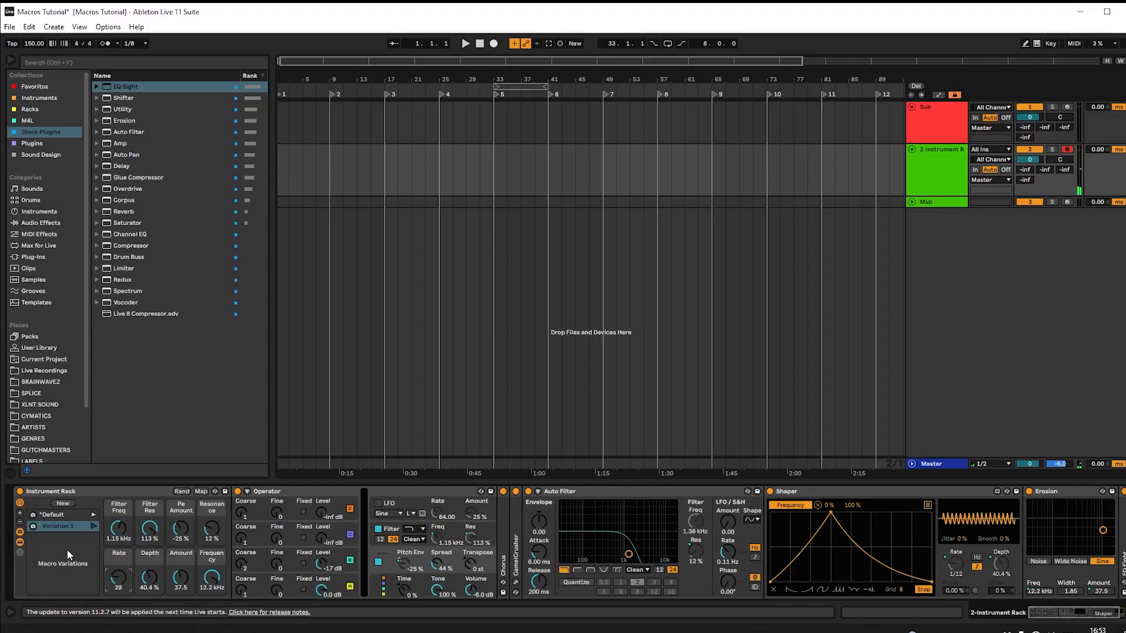
click(65, 503)
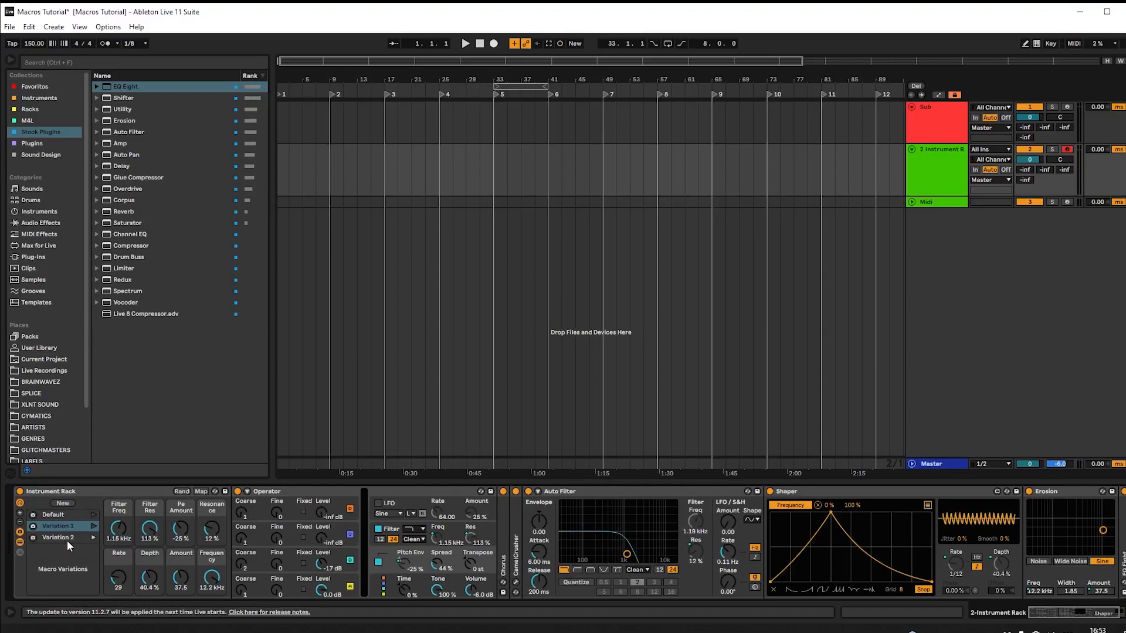
Randomize the macros twice, then set Depth to 55.9 %, Amount to 62.5, Frequency to 5.82 kHz, Resonance to 1.1 % and Filter Freq to 764 Hz.
click(181, 491)
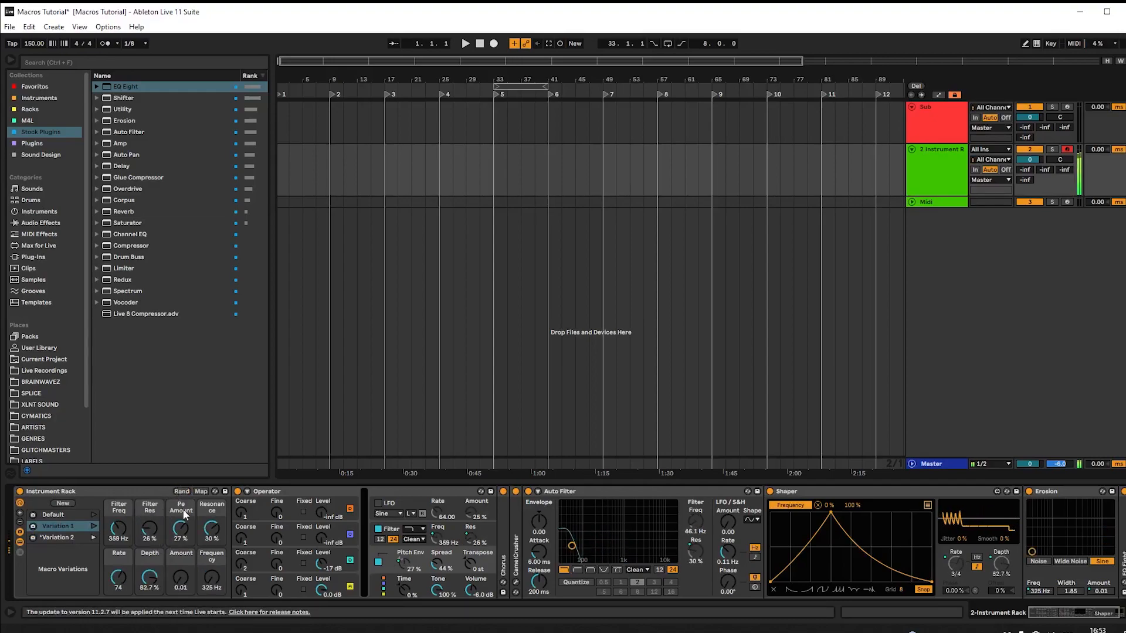
click(181, 491)
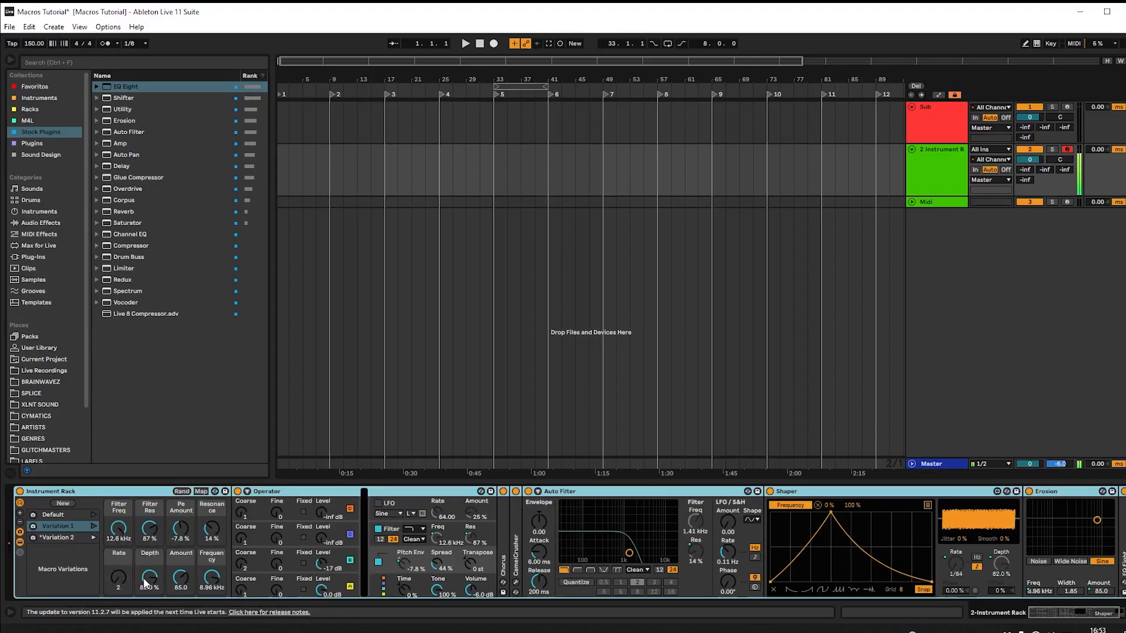
drag(150, 566, 181, 601)
mouse_move(212, 578)
mouse_down()
mouse_move(212, 604)
mouse_move(212, 577)
mouse_up()
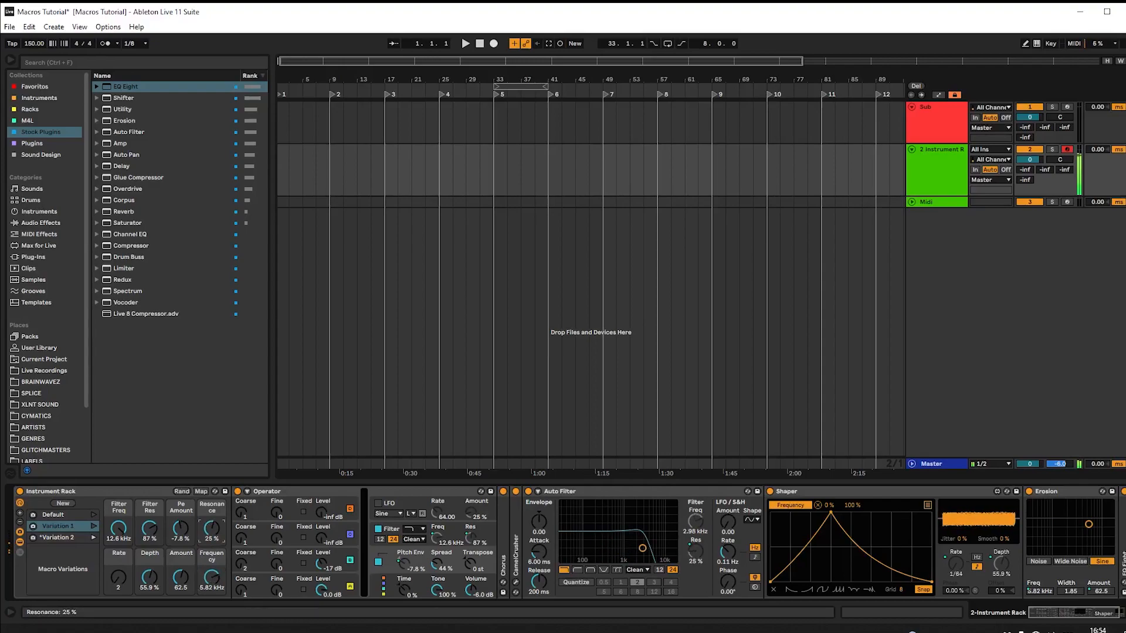
drag(212, 531, 119, 517)
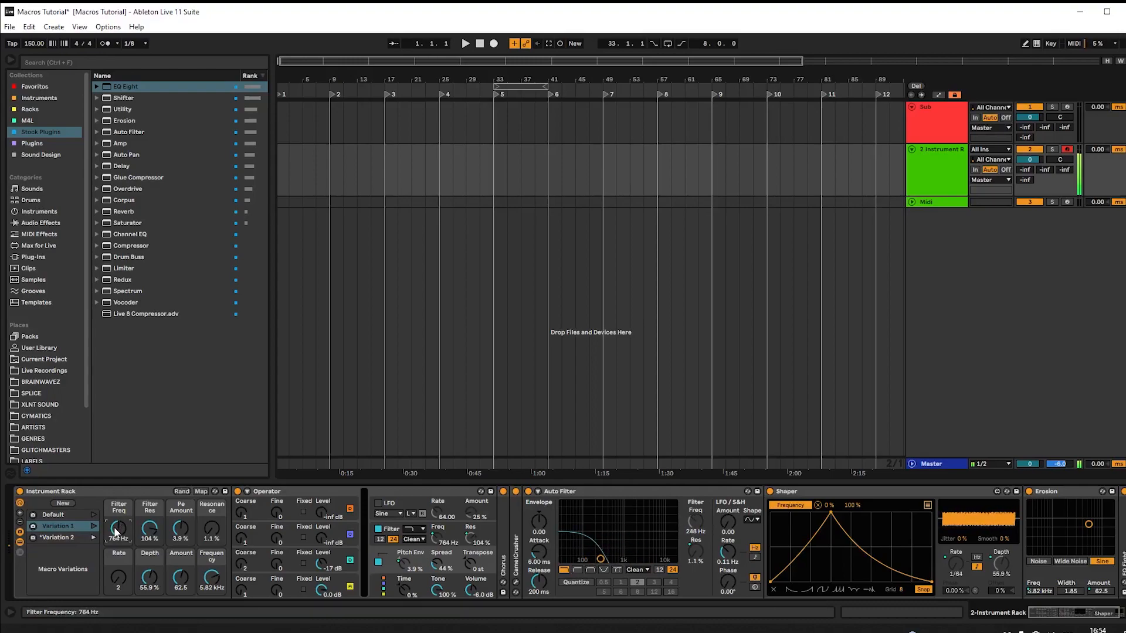
Store the macros with Filter Freq at 593 Hz as another new variation and select the Default variation.
mouse_move(110, 515)
mouse_down()
mouse_move(110, 504)
mouse_move(120, 544)
mouse_move(119, 532)
mouse_up()
click(63, 505)
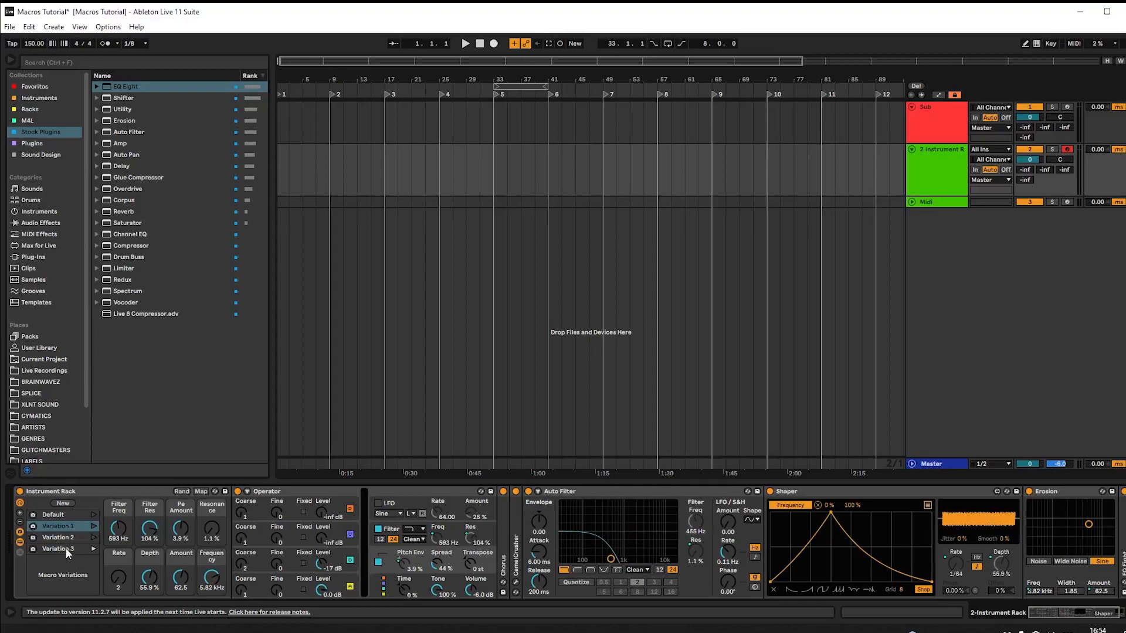
click(53, 514)
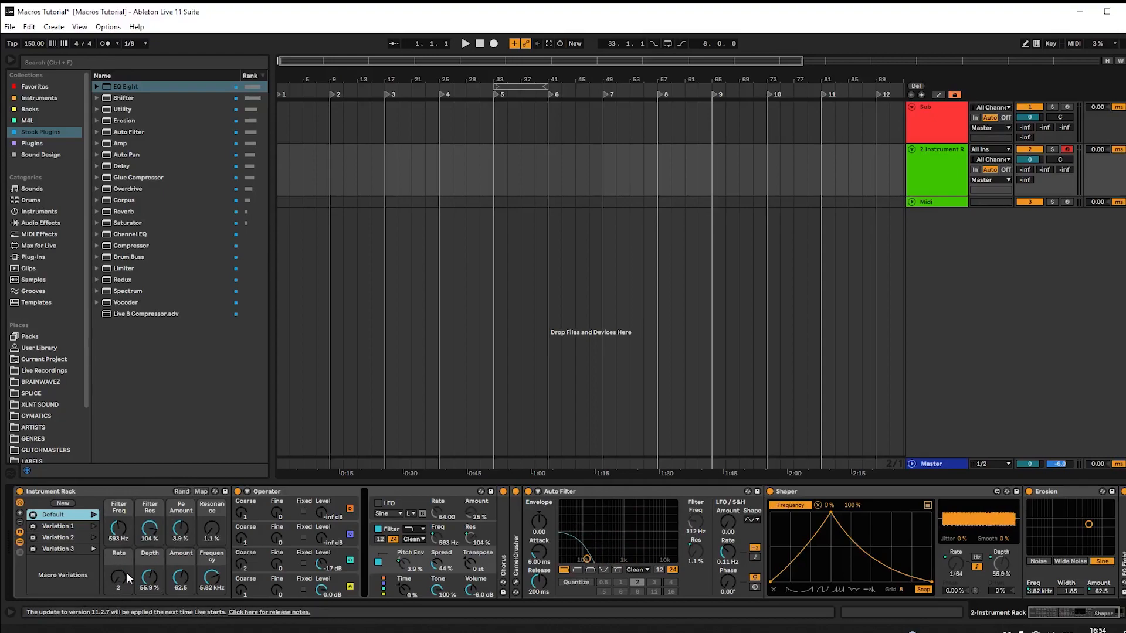
Set Rate to 40, Filter Freq to 18.5 kHz, Filter Res to 25 %, Pe Amount to 12 % and Resonance to 18 %.
drag(118, 576, 211, 488)
drag(213, 578, 214, 581)
drag(122, 531, 150, 551)
drag(212, 528, 181, 541)
Set Amount to 71.6, Depth to 71.7 % and Frequency to 2.14 kHz, and store the macros as a new variation.
drag(184, 586, 184, 610)
drag(151, 575, 212, 574)
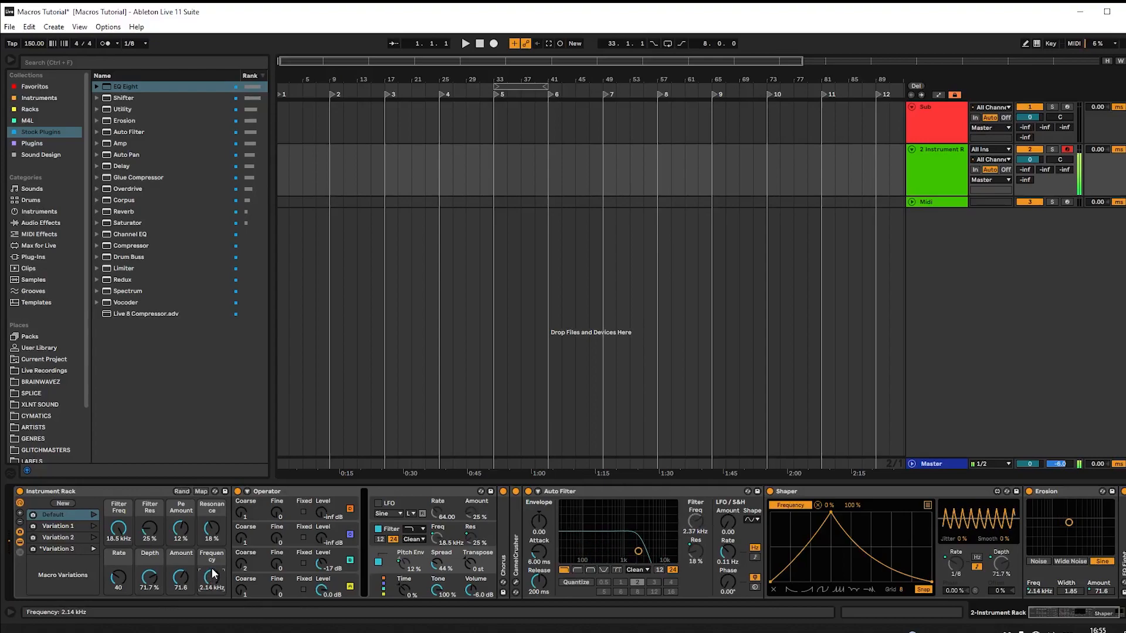
click(71, 505)
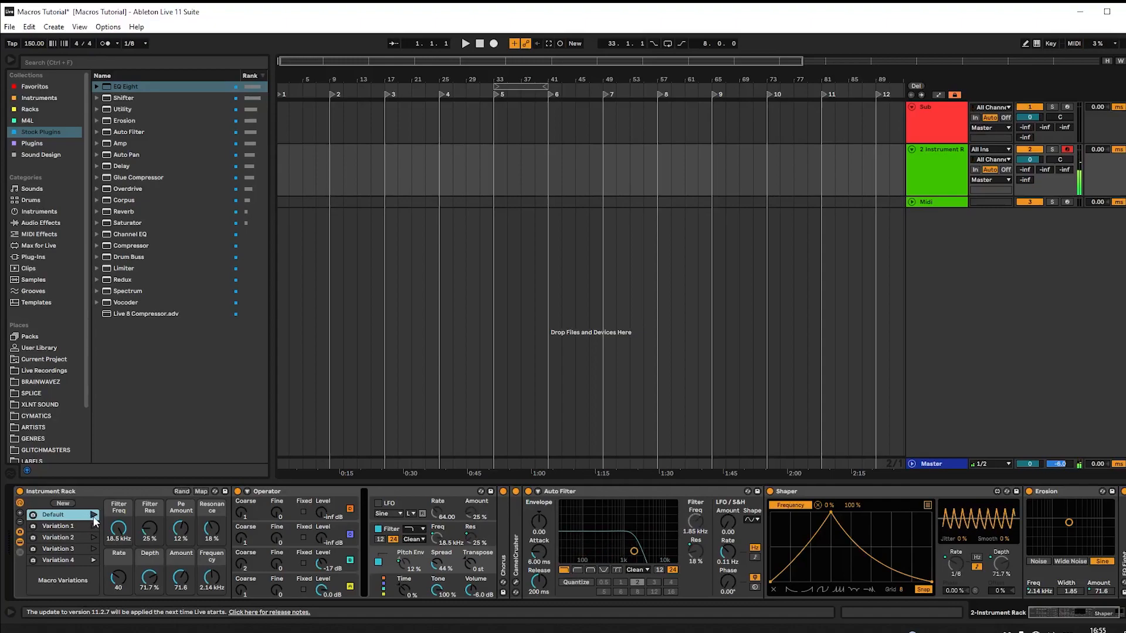
Recall Default and Variations 1 to 4 one after another to compare their stored macro settings.
click(71, 560)
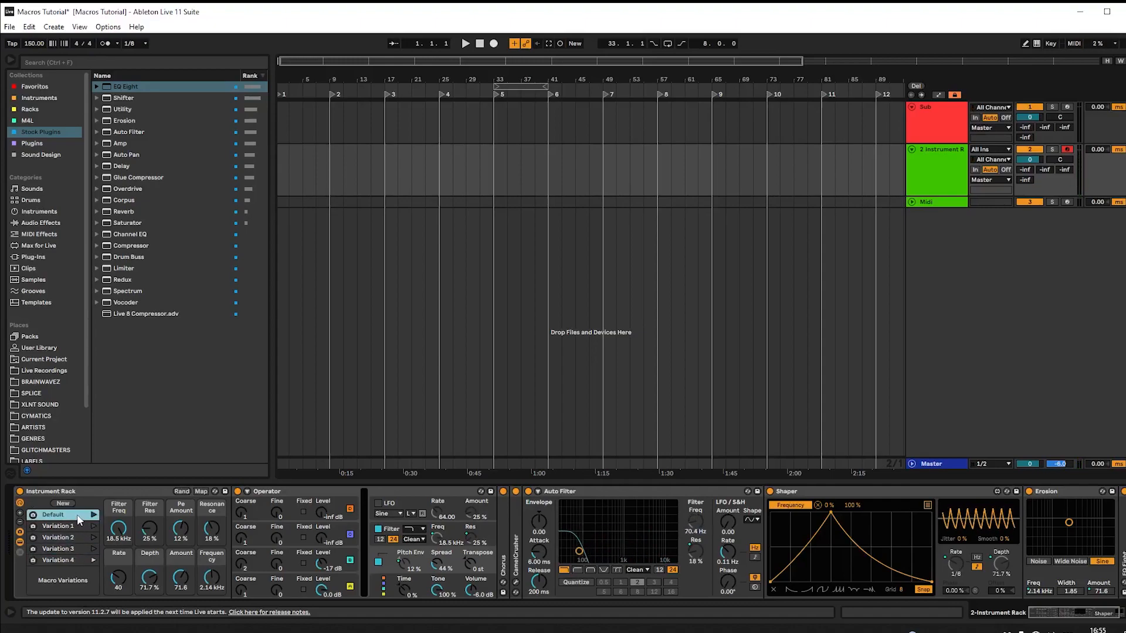
click(94, 515)
click(92, 526)
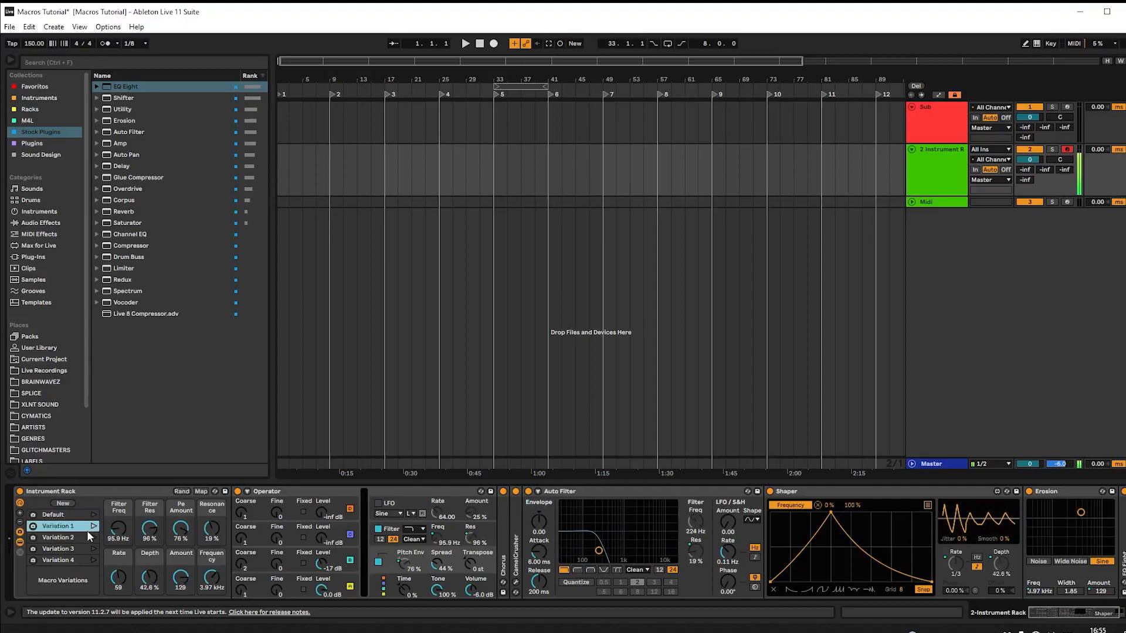
click(91, 538)
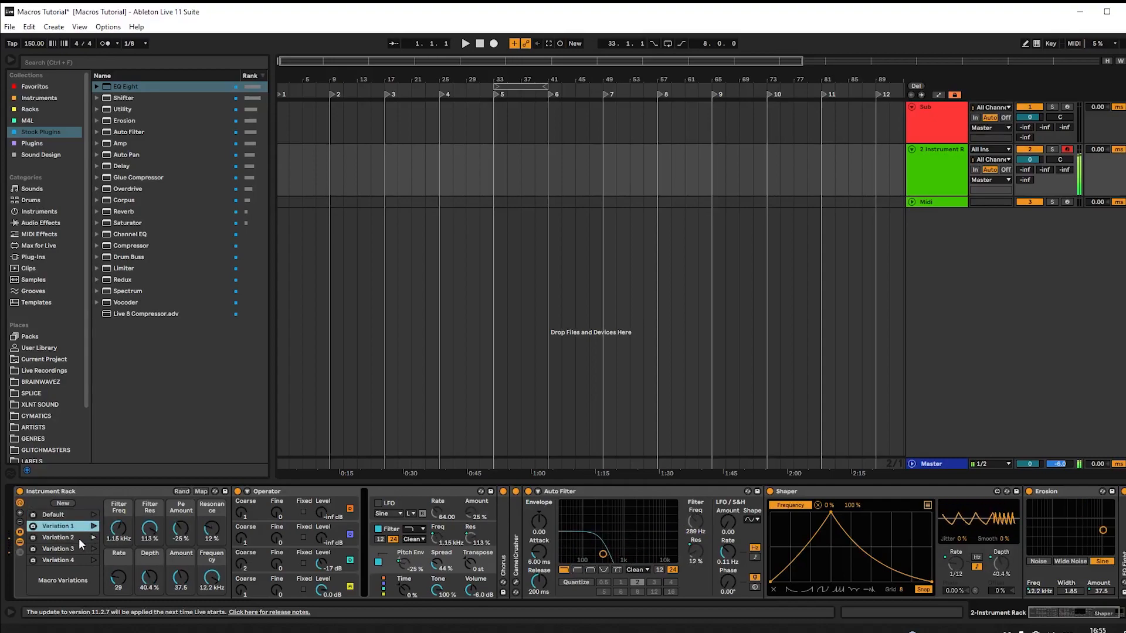
click(93, 550)
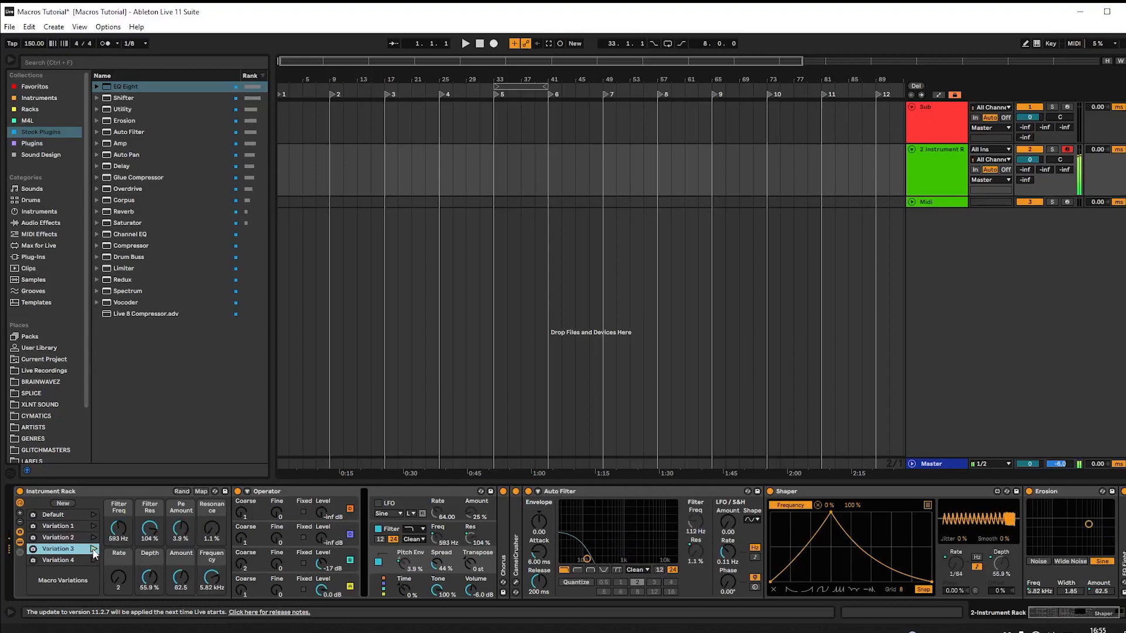
click(93, 560)
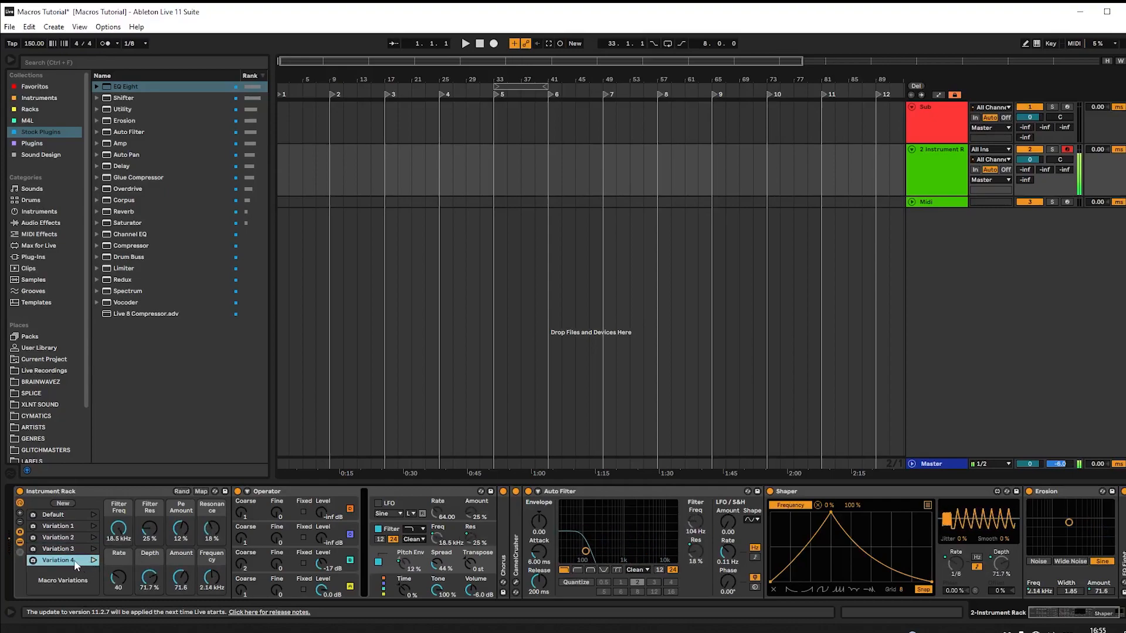
Save the whole Instrument Rack as a preset named EROSION WUB in the User Library.
click(88, 491)
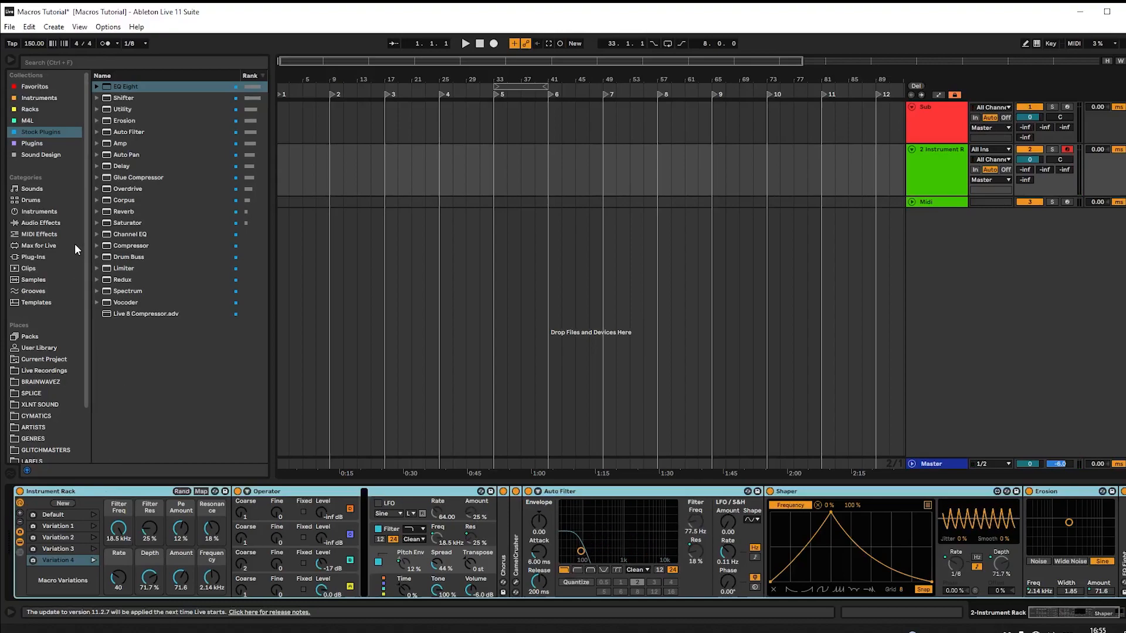
click(224, 491)
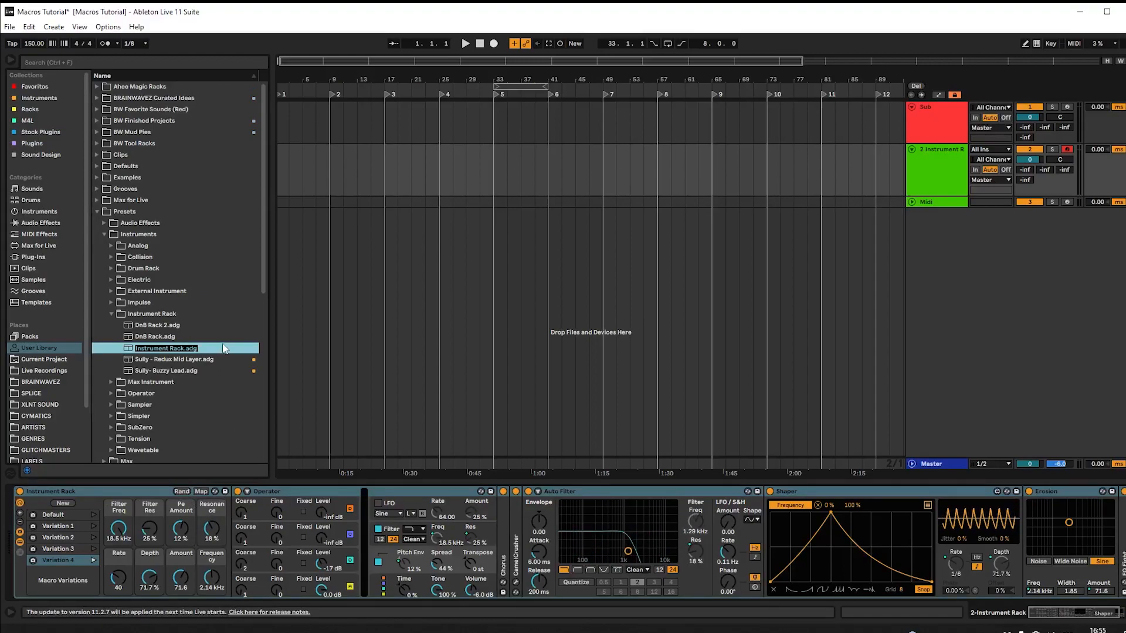
text(ERI)
text(SIO)
text(N WUB)
key(Return)
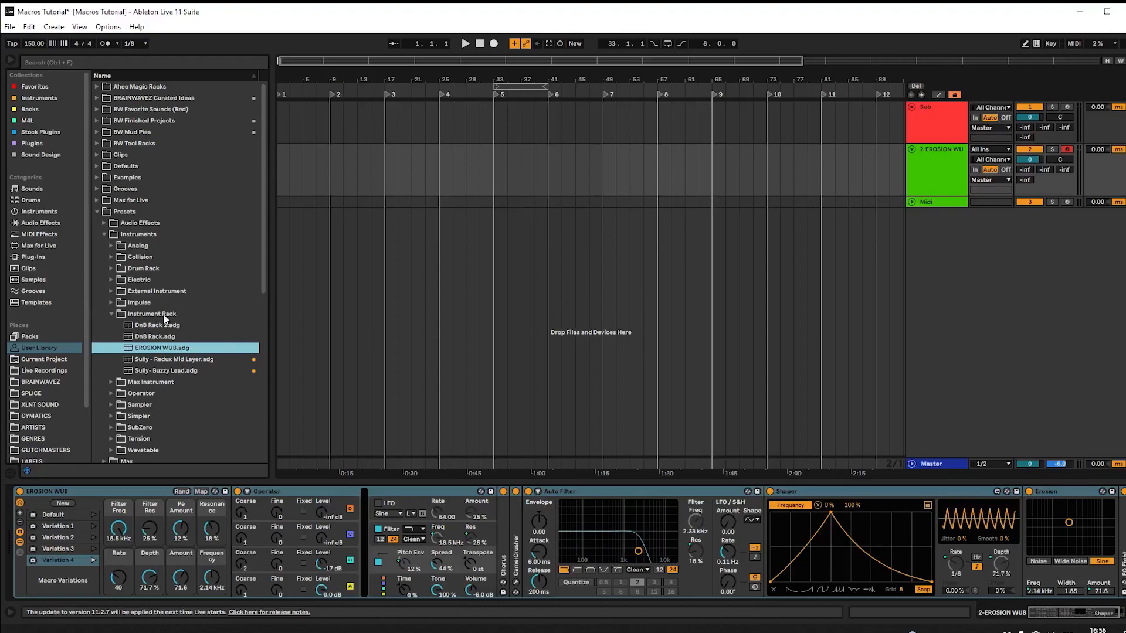
Load the saved EROSION WUB preset onto a new track and select the Default variation in its rack.
scroll(176, 340, down, 5)
scroll(187, 352, up, 5)
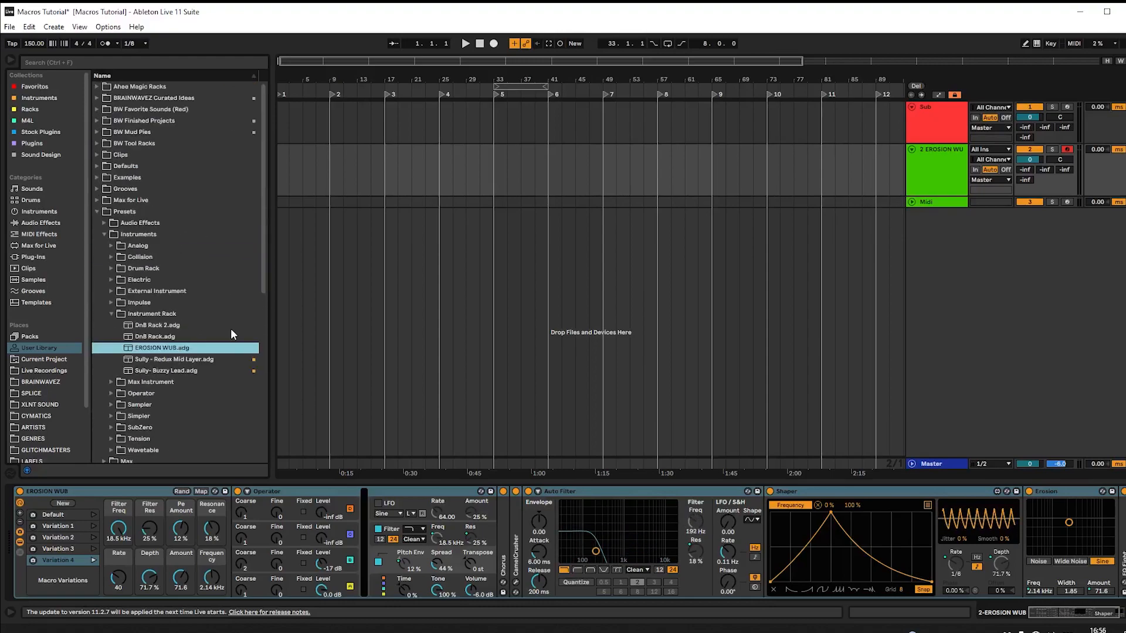
scroll(230, 328, down, 1)
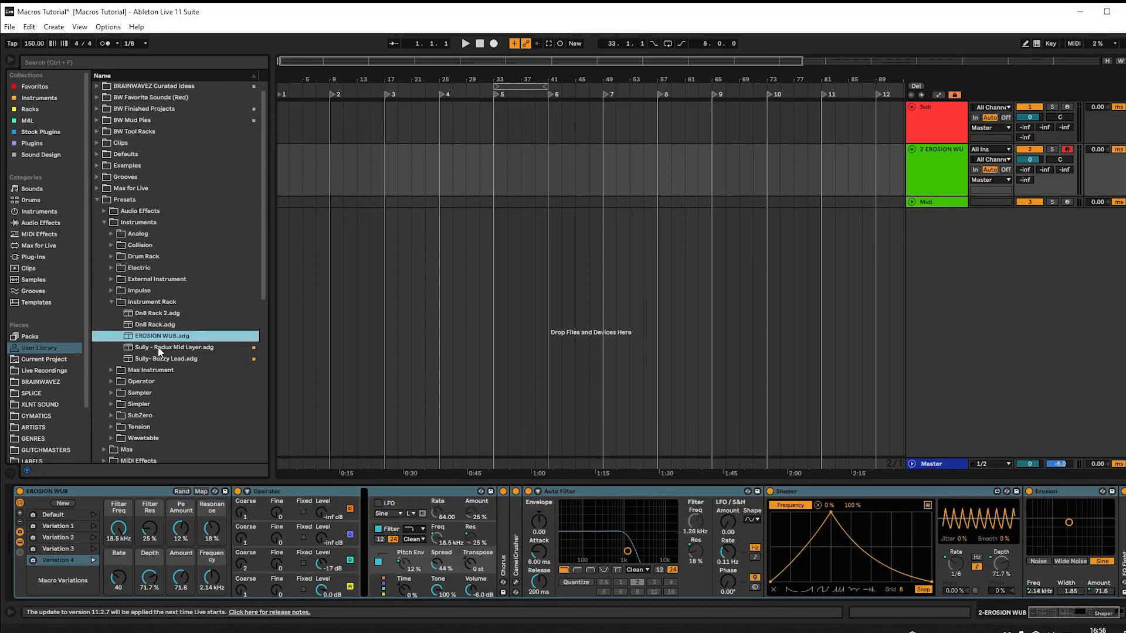
drag(170, 338, 819, 291)
click(911, 214)
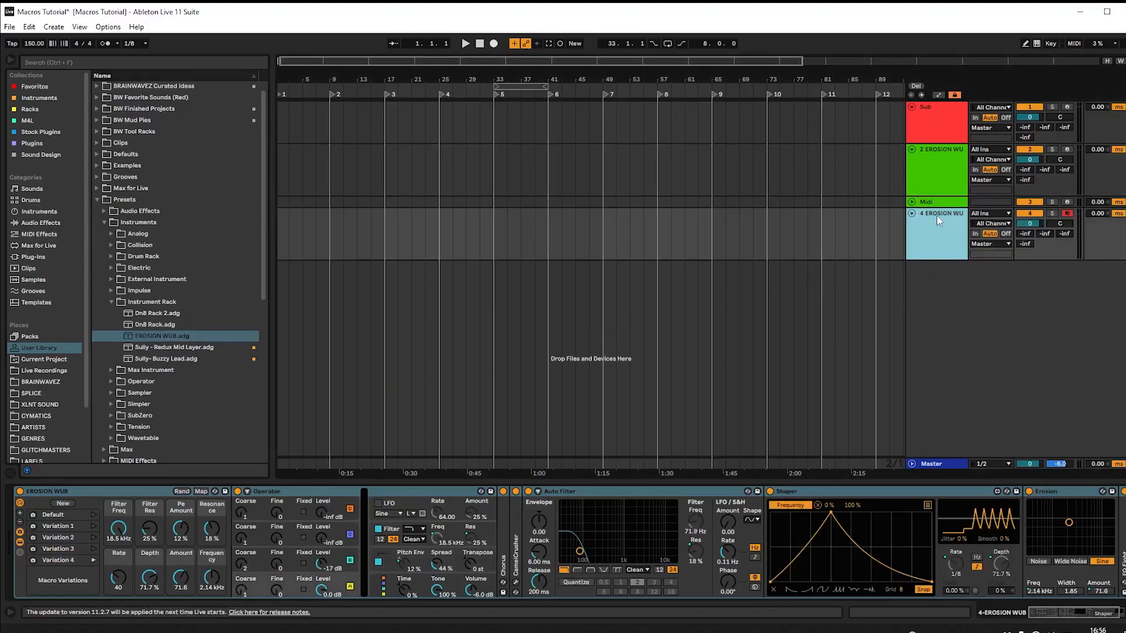
click(69, 507)
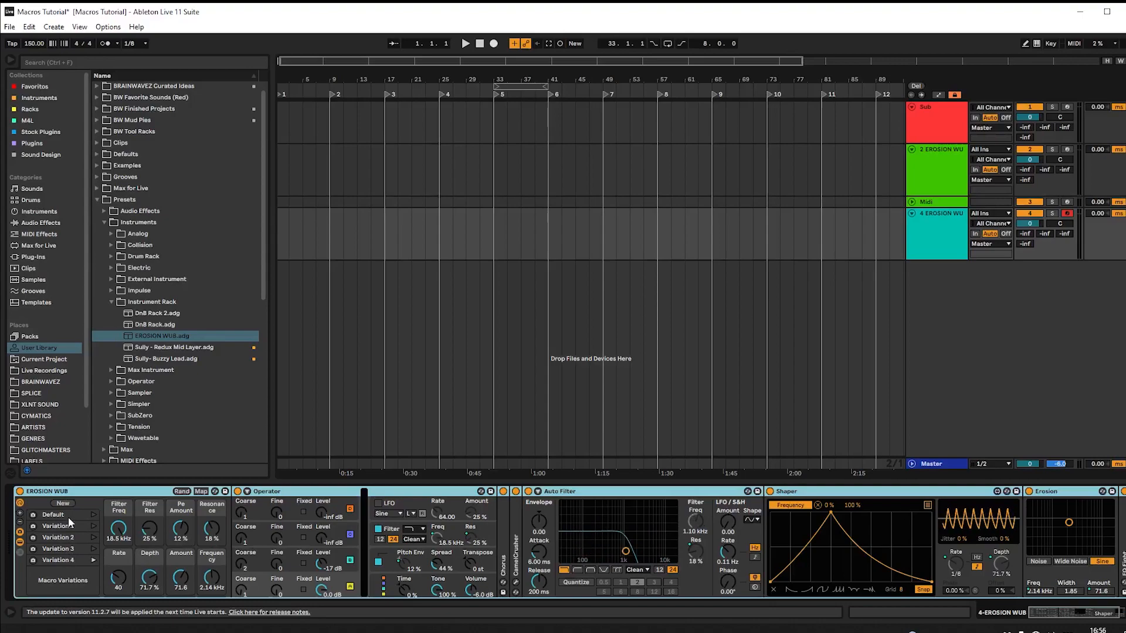
click(67, 518)
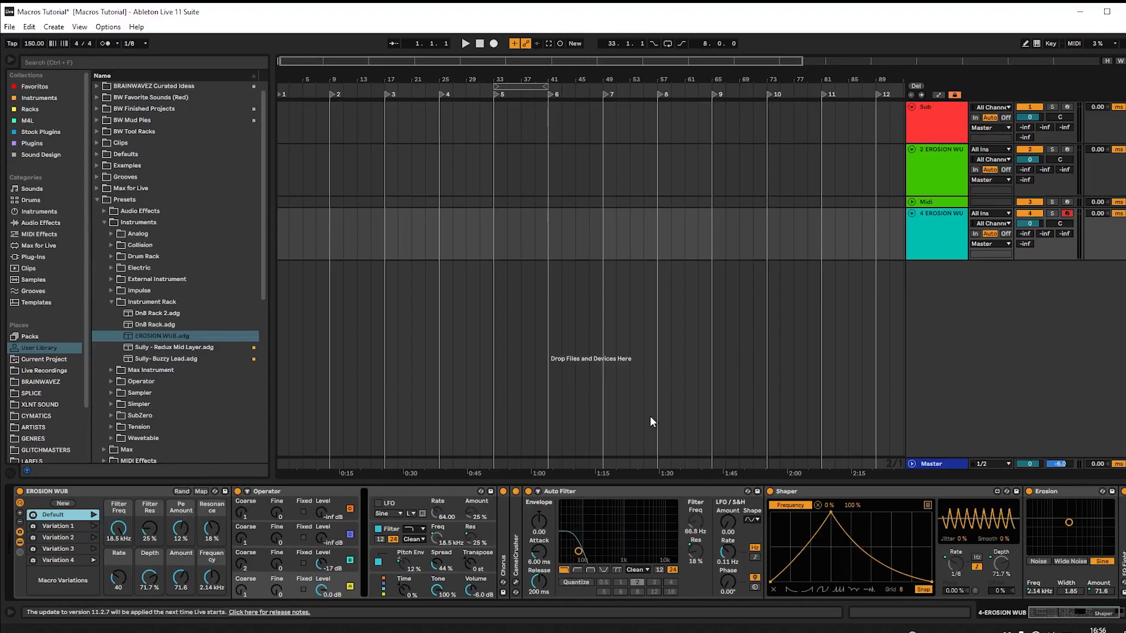
Examine the Low Mids, Sub and Top End chains of the BW Sub Ready rack on the Sub track.
click(937, 121)
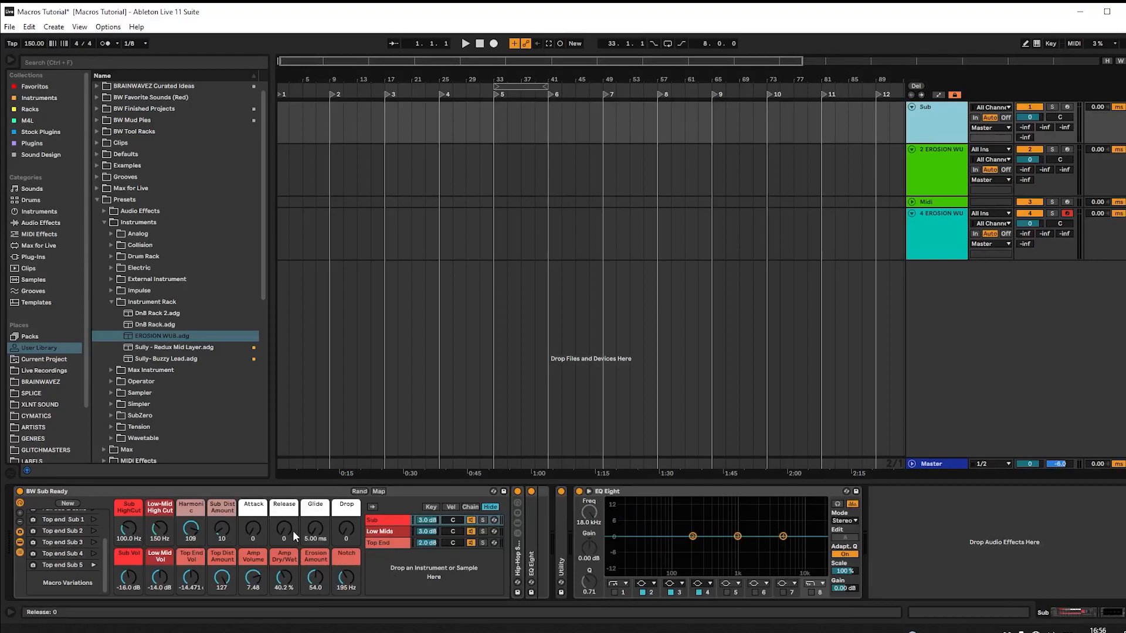
click(387, 531)
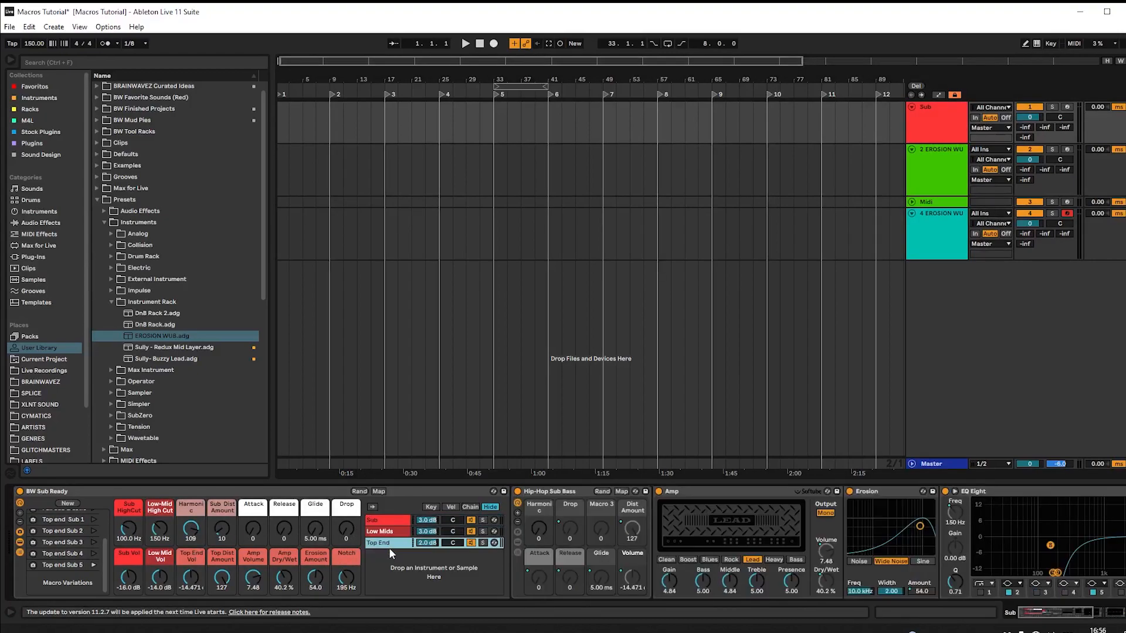
click(389, 521)
click(388, 532)
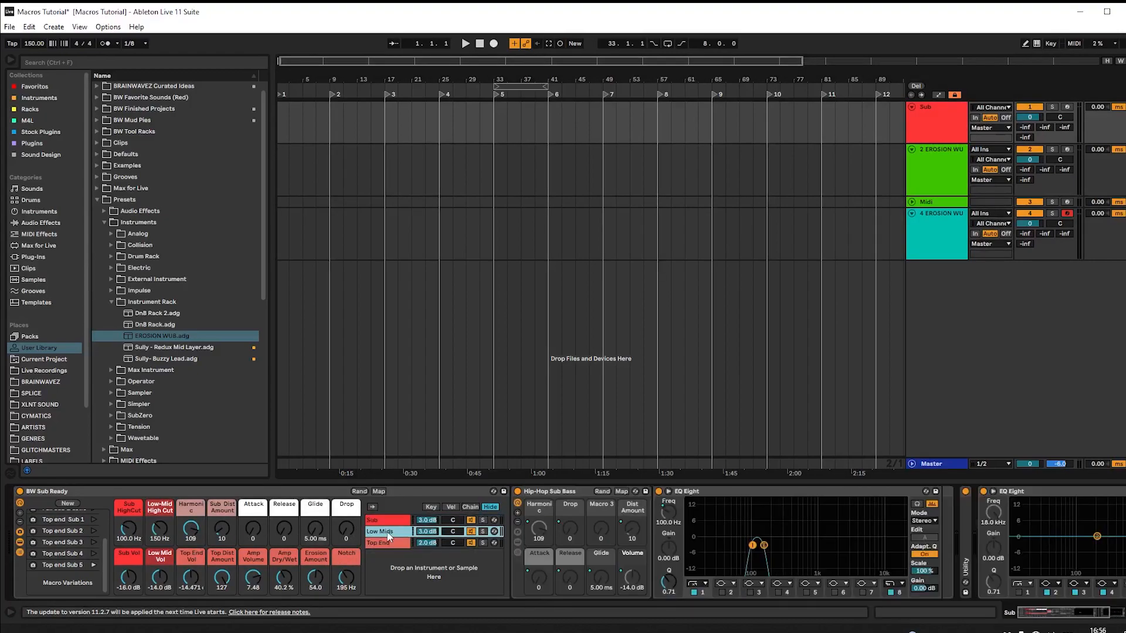
click(379, 543)
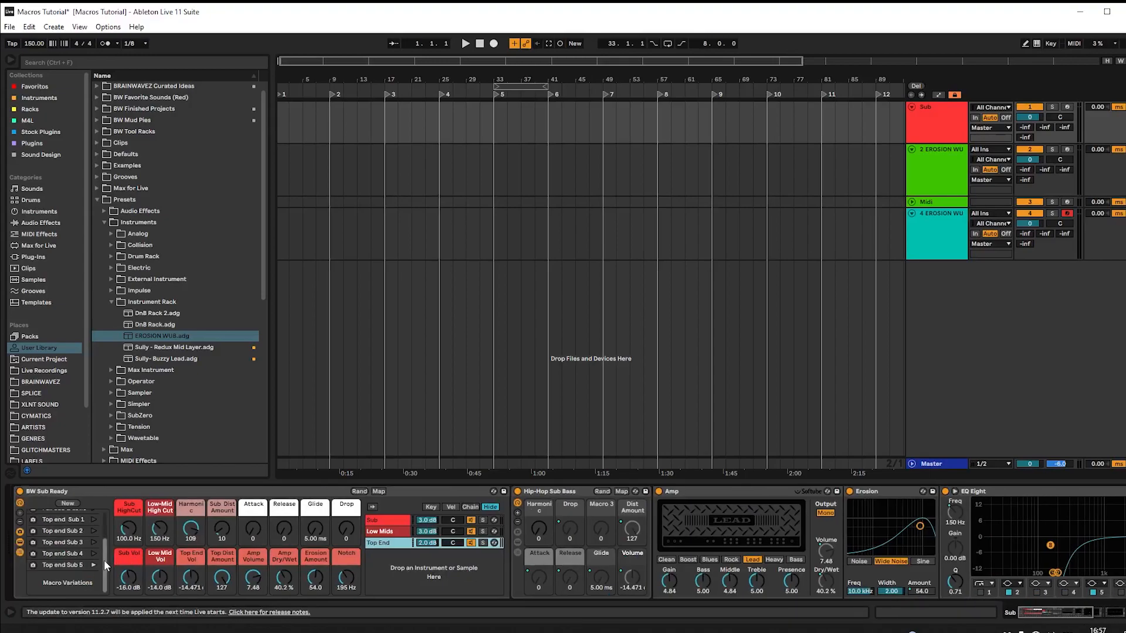
Look through the named macro variations of the BW Sub Ready rack, selecting Just Sub & Lows.
scroll(100, 540, up, 2)
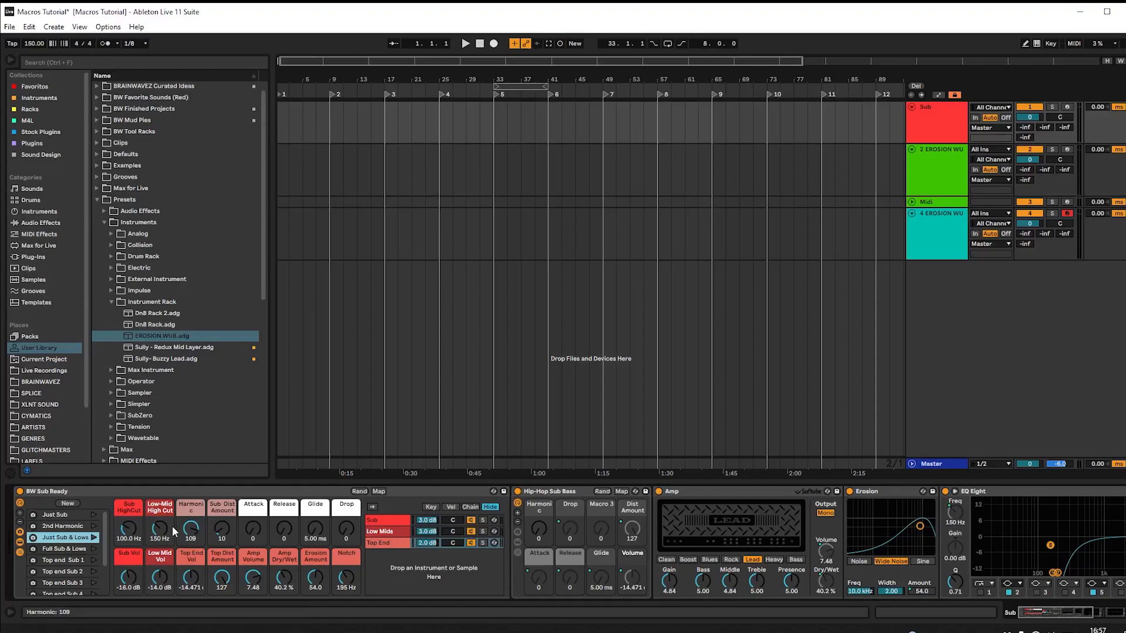
click(93, 537)
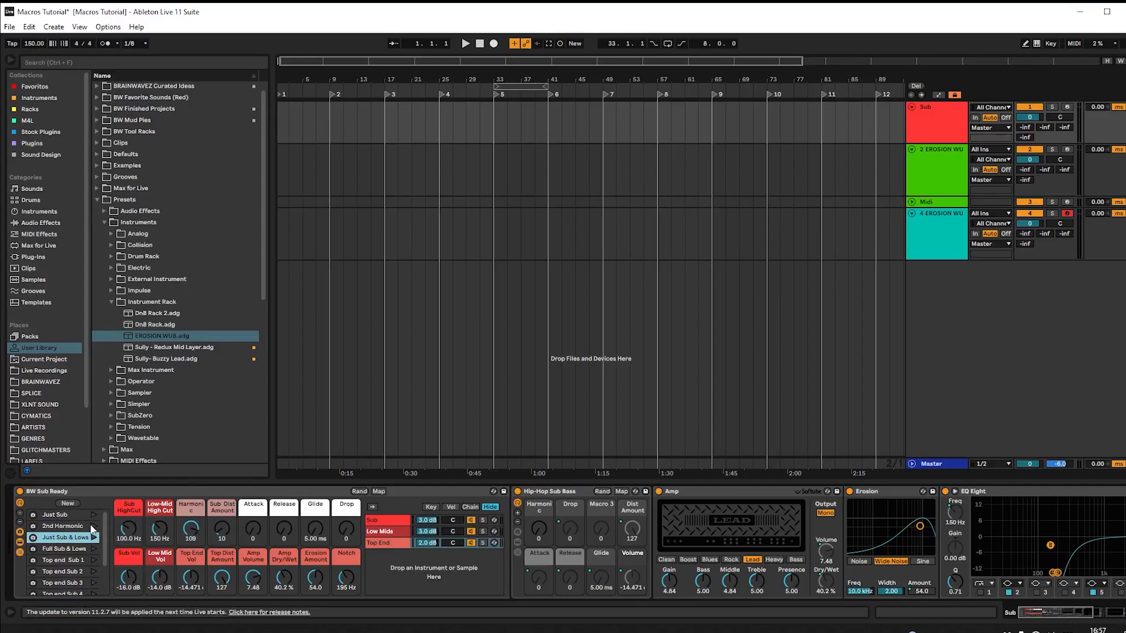
click(615, 341)
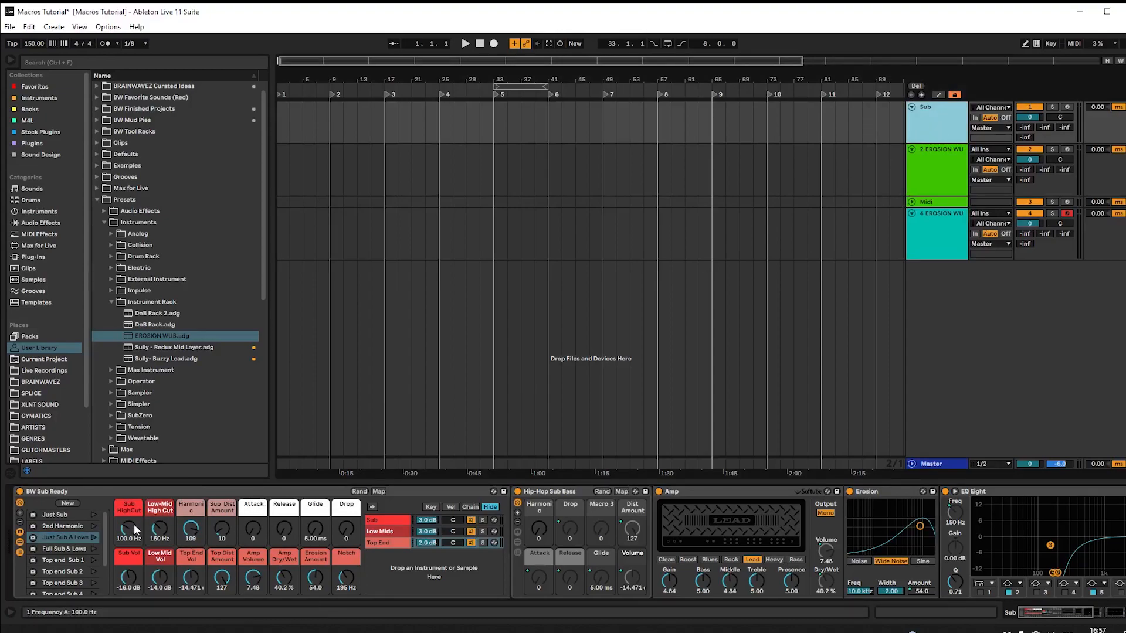
Show the enlarged display of the EQ Eight that follows the Sub track's rack, and hide the browser.
drag(1053, 613, 989, 612)
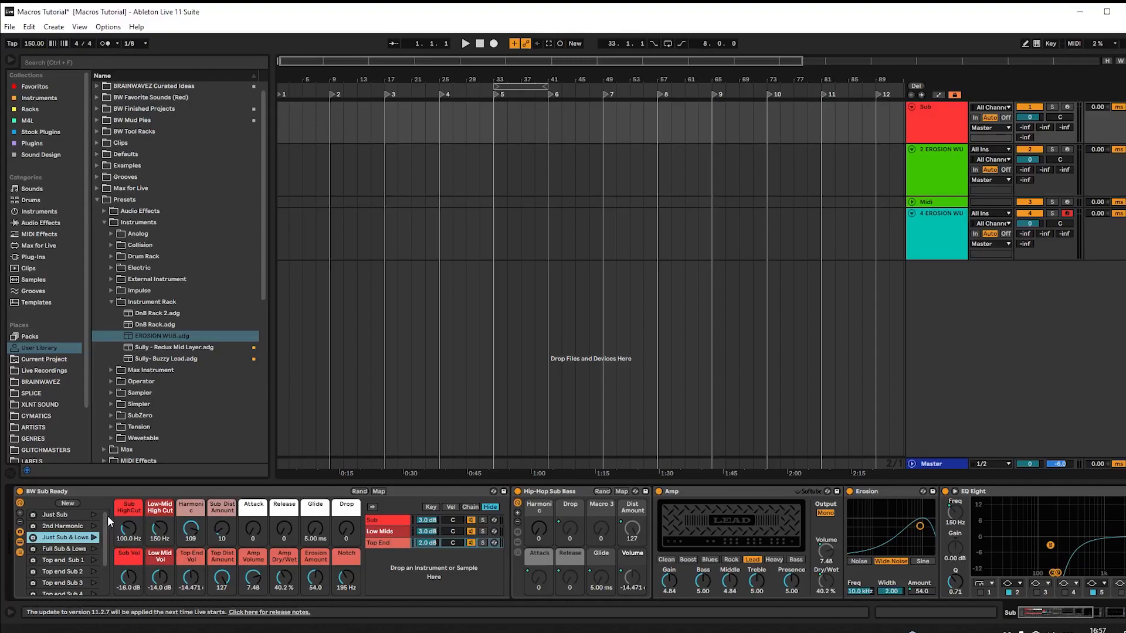
drag(1075, 614, 1044, 616)
click(803, 492)
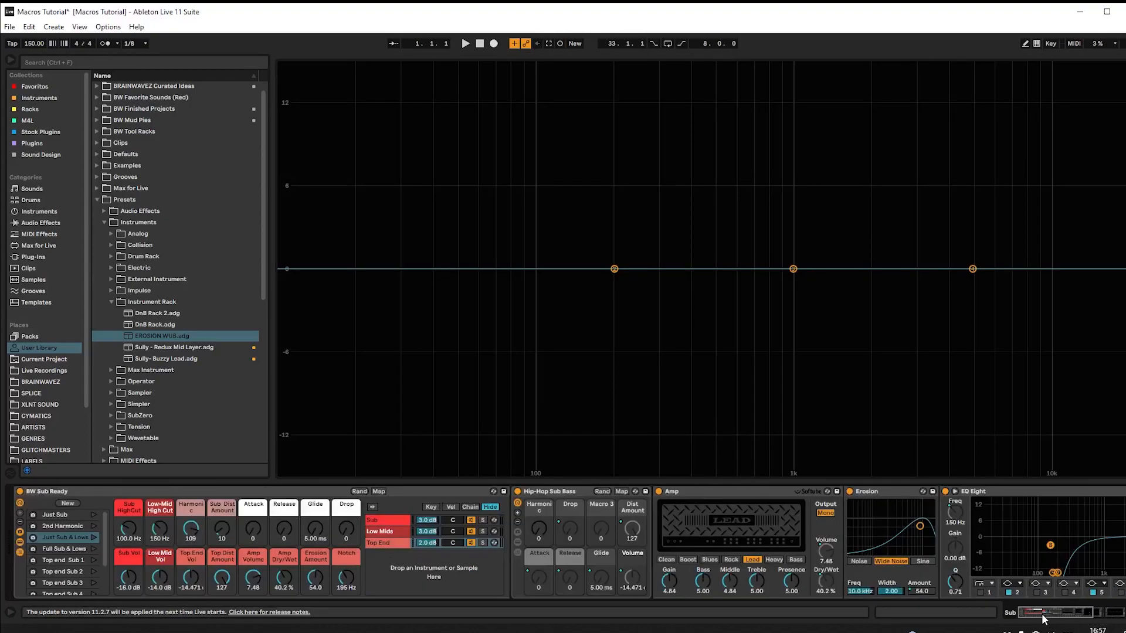
click(11, 58)
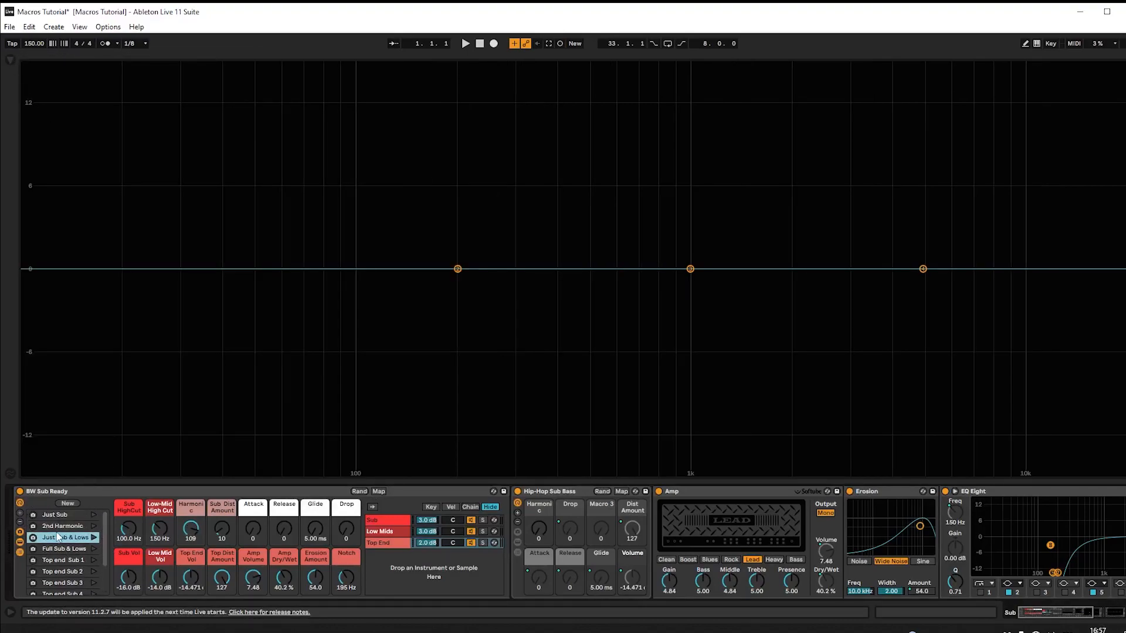
Recall Just Sub, 2nd Harmonic, Just Sub & Lows and Full Sub & Lows in turn, comparing their spectra in EQ Eight.
click(64, 514)
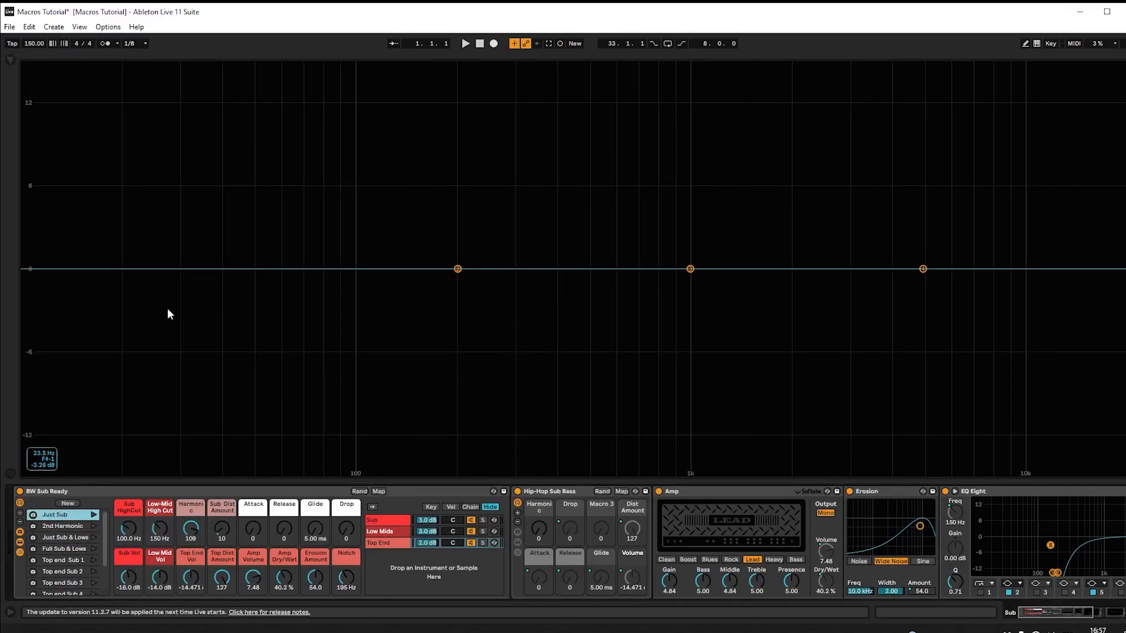
click(94, 514)
click(74, 517)
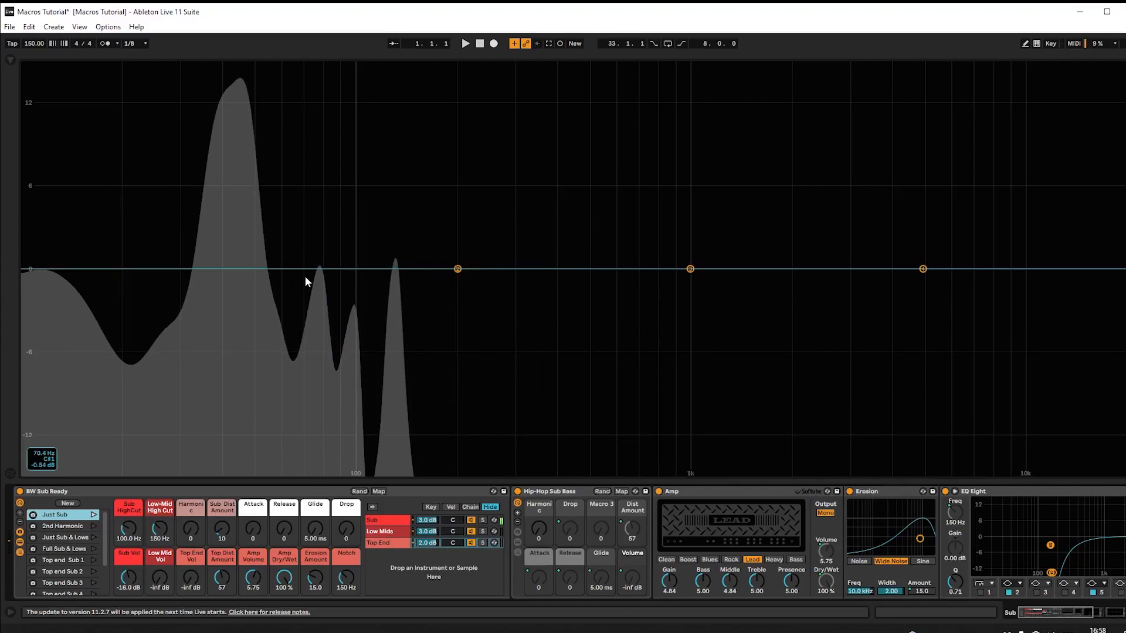
click(94, 526)
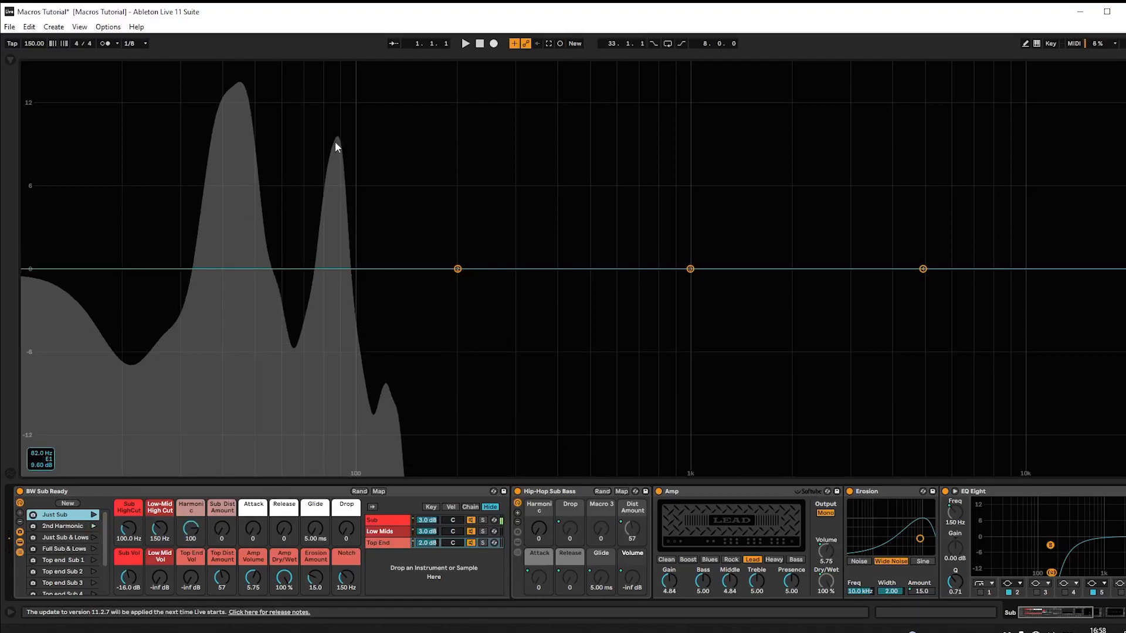
click(93, 538)
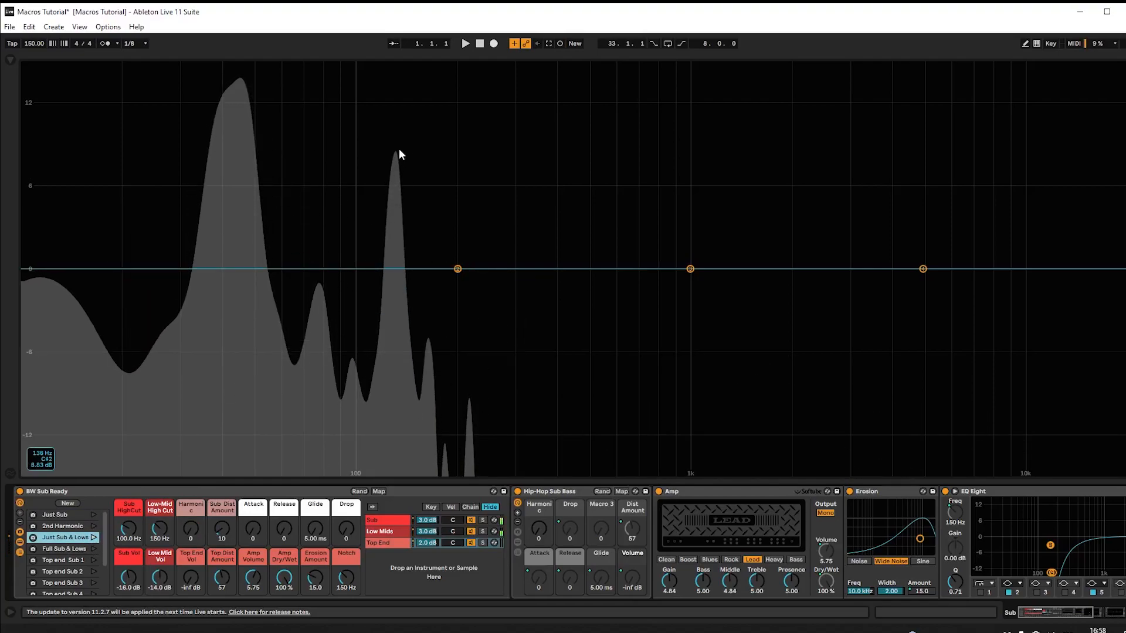
click(94, 549)
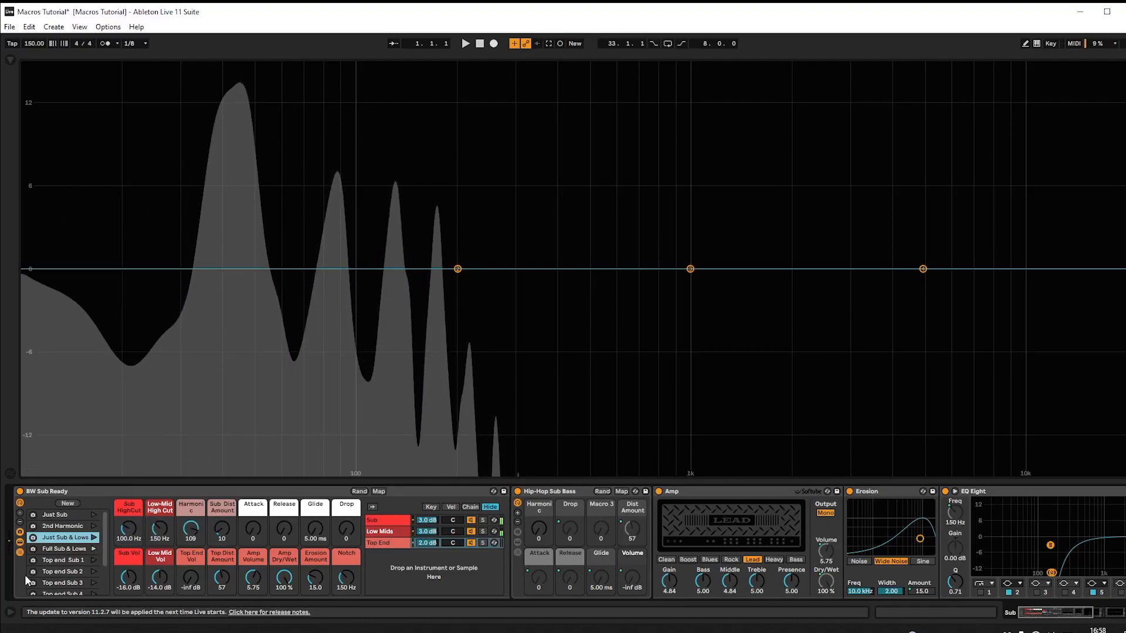
Recall the Top end Sub 1 and Top end Sub 2 variations in turn to compare their high-frequency content in EQ Eight.
scroll(104, 556, down, 1)
click(58, 550)
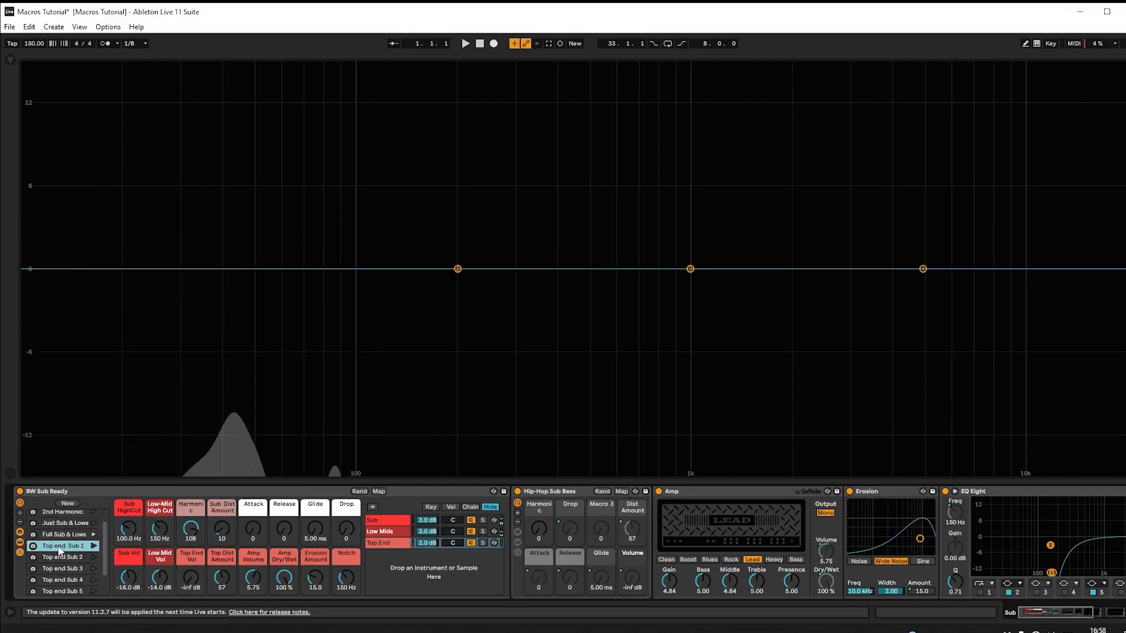
click(95, 546)
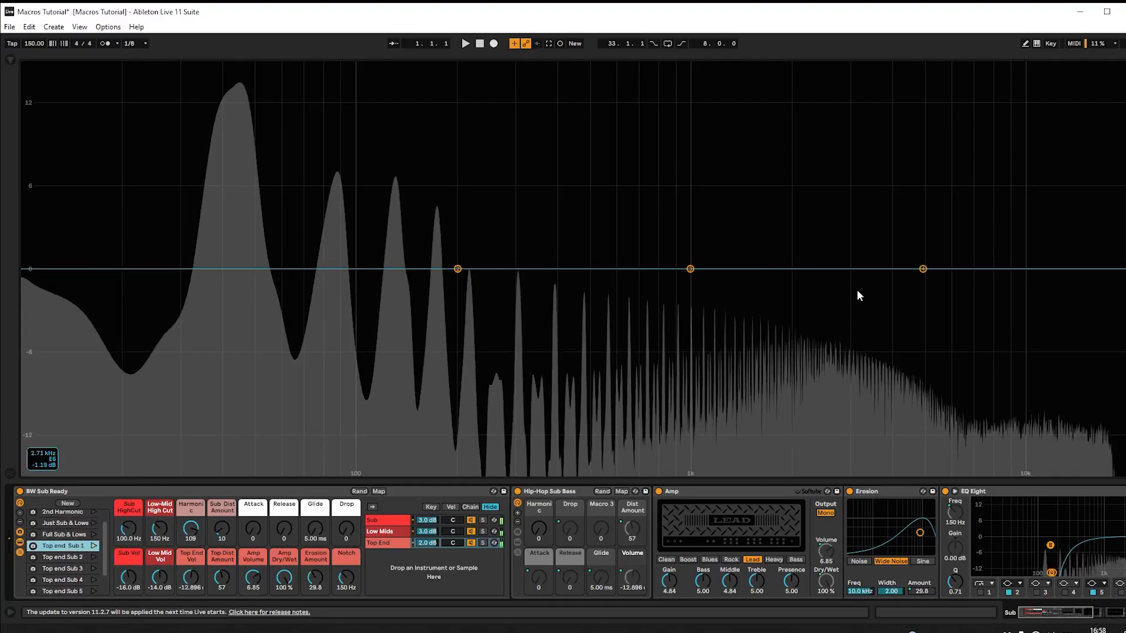
click(93, 557)
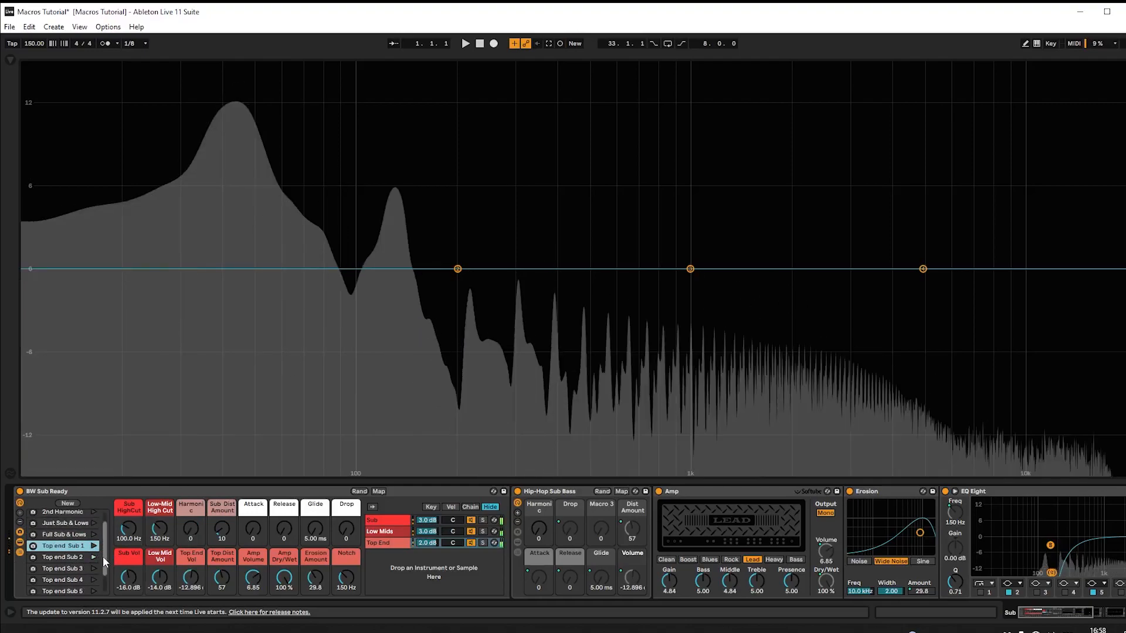
Recall the Top end Sub 3 and Top end Sub 4 variations in turn, comparing their spectra in EQ Eight.
scroll(105, 572, down, 1)
click(95, 545)
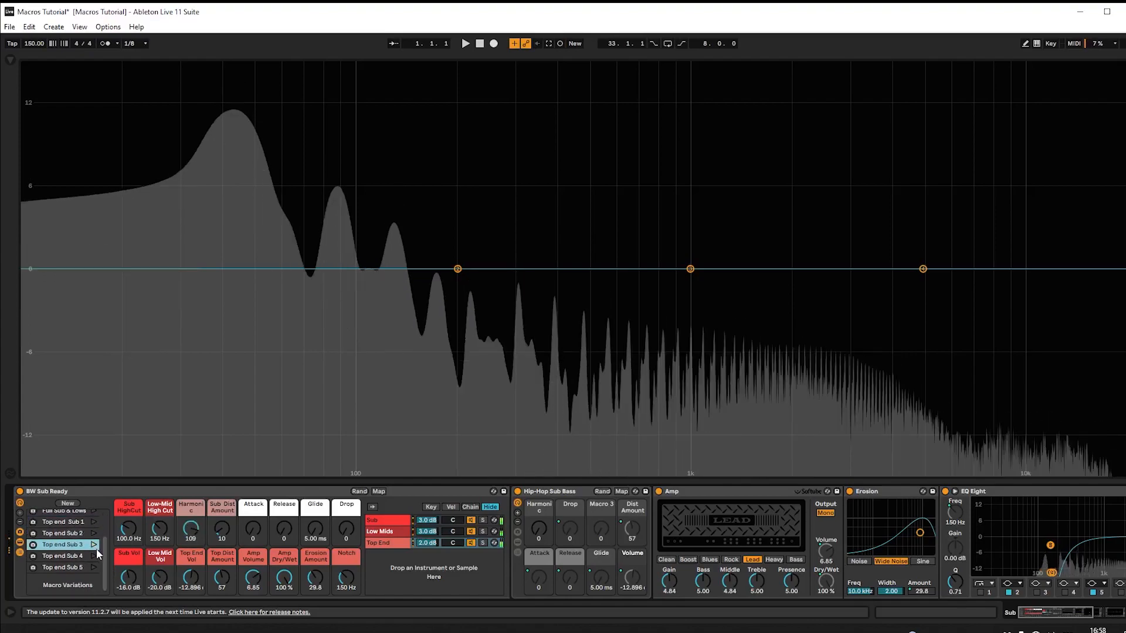
click(91, 557)
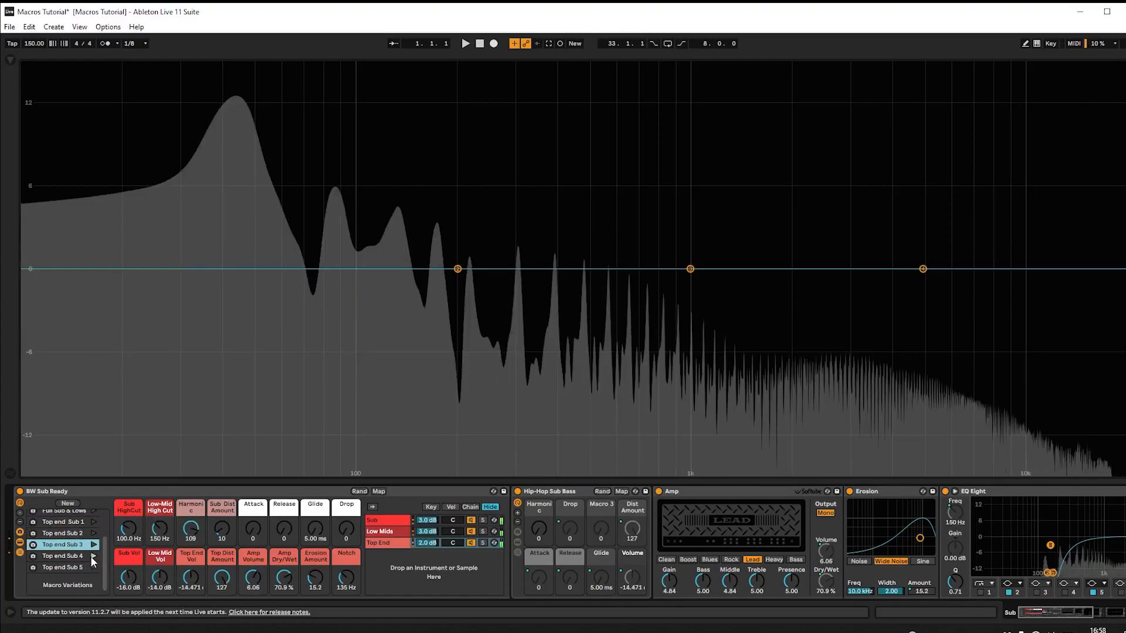
click(93, 556)
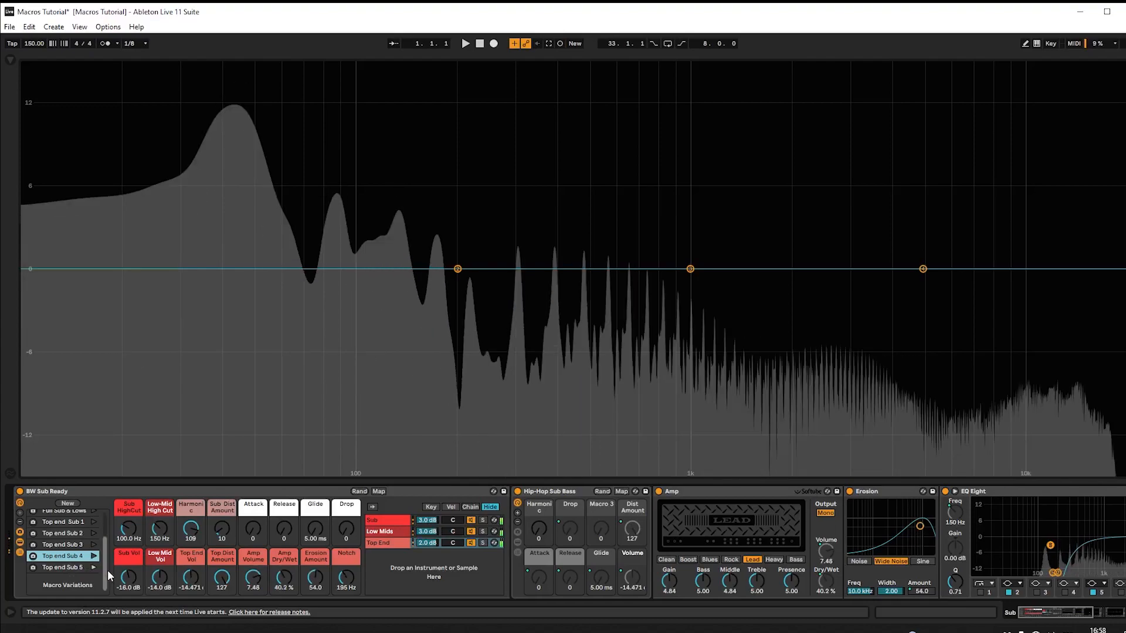
mouse_move(104, 566)
mouse_down()
mouse_move(110, 523)
mouse_move(104, 573)
mouse_up()
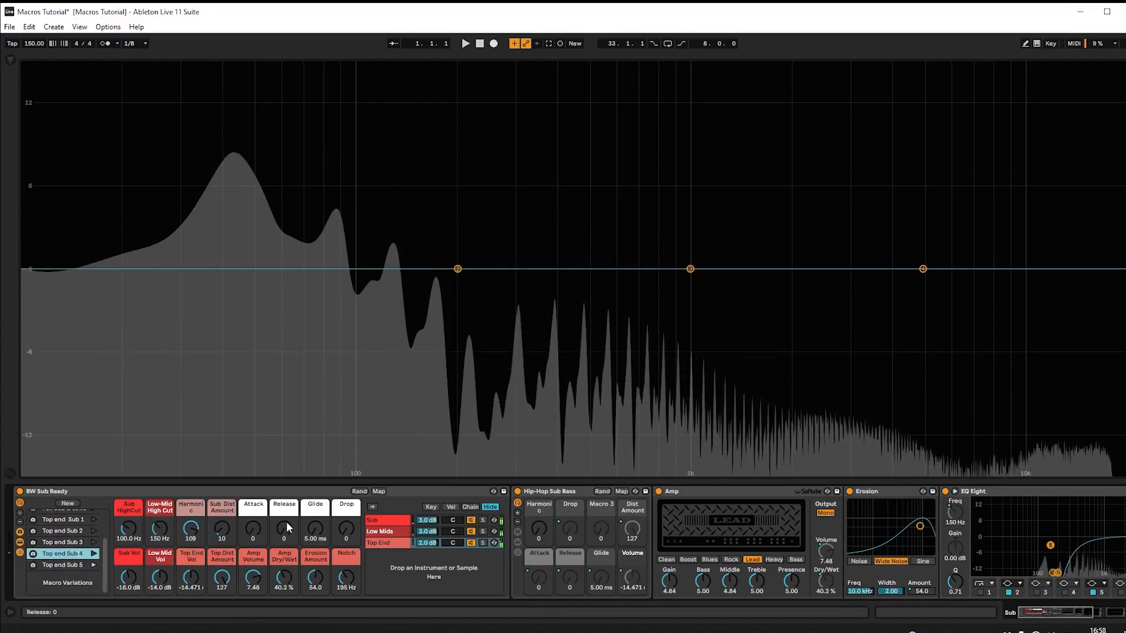
Examine the devices inside the rack's Sub, Low Mids and Top End chains by switching between the chains, finishing on Low Mids.
click(387, 520)
click(386, 531)
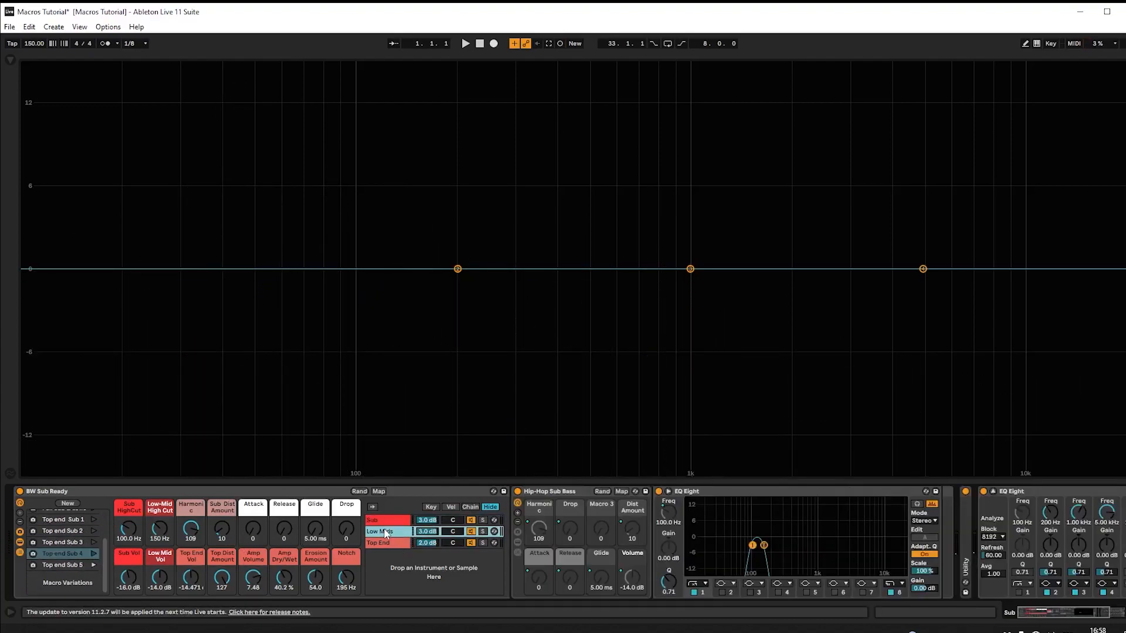
key(Up)
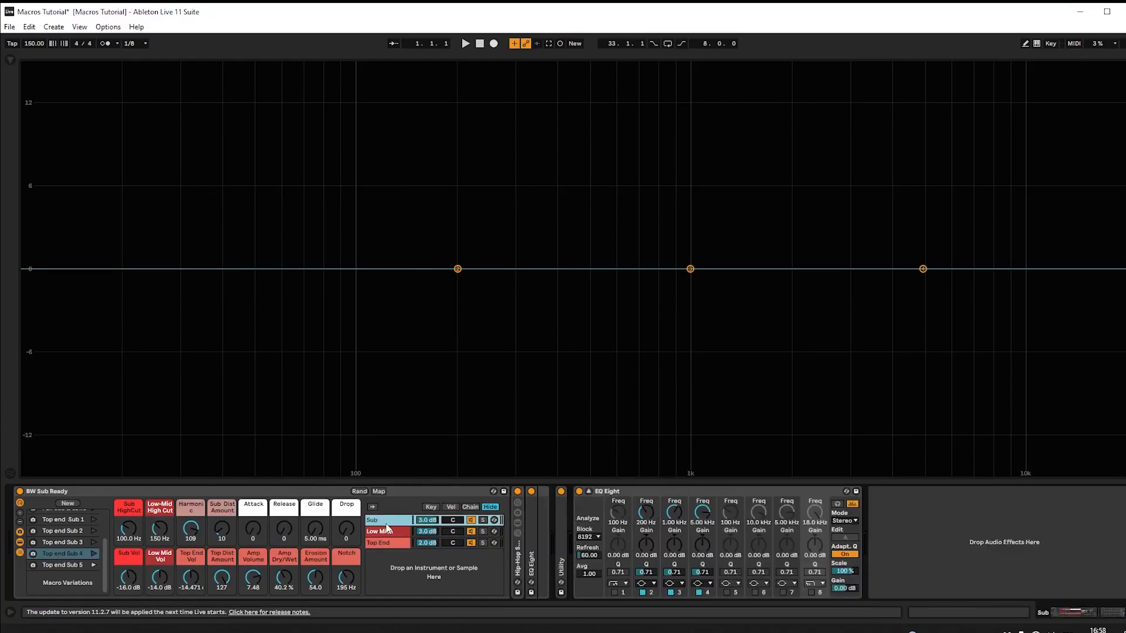
click(391, 531)
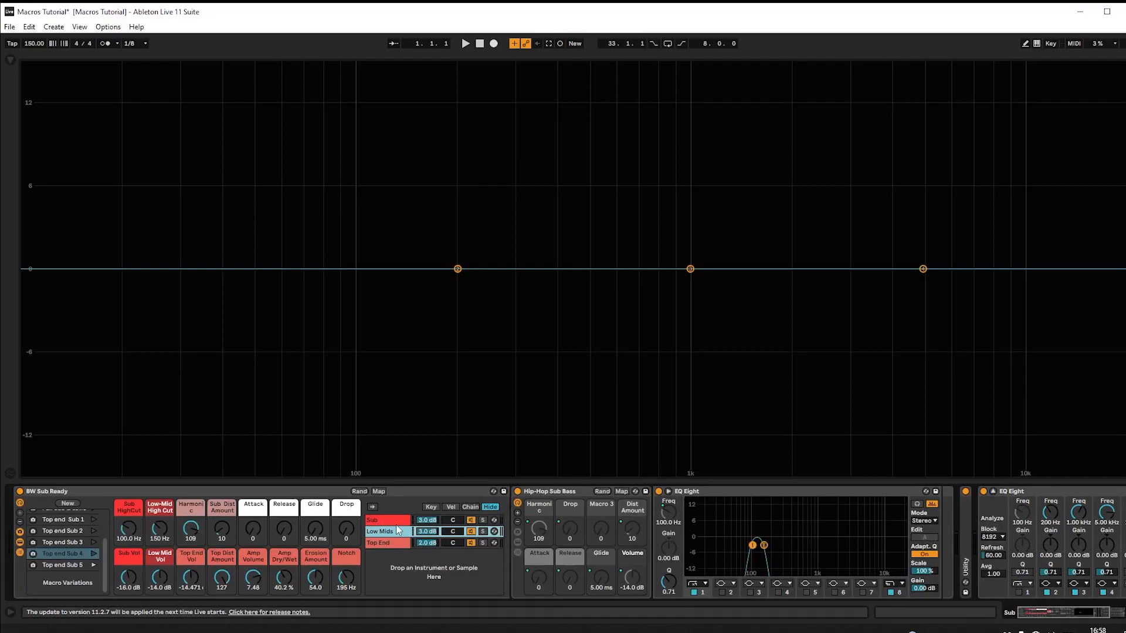
scroll(65, 518, up, 3)
click(390, 523)
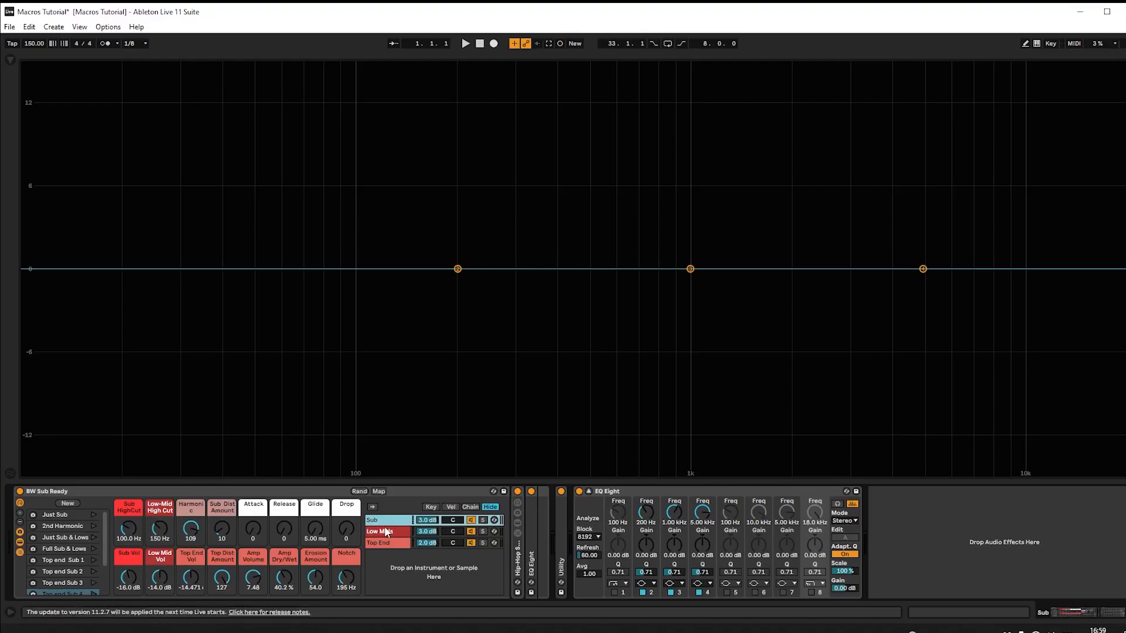
click(385, 532)
click(385, 543)
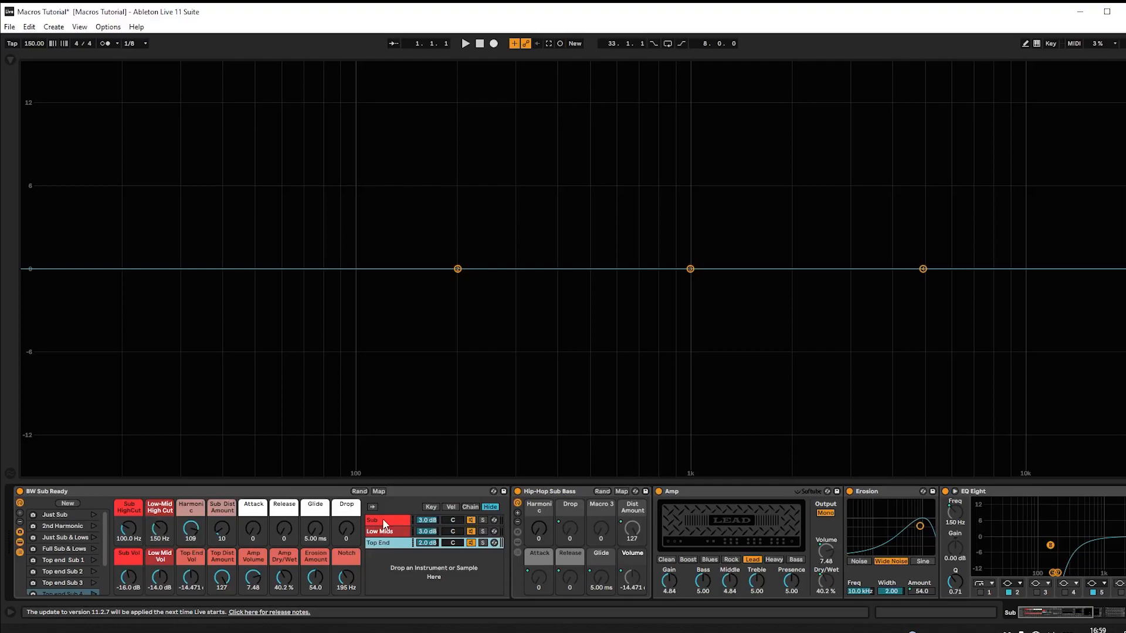
click(382, 520)
click(383, 532)
click(384, 542)
click(390, 521)
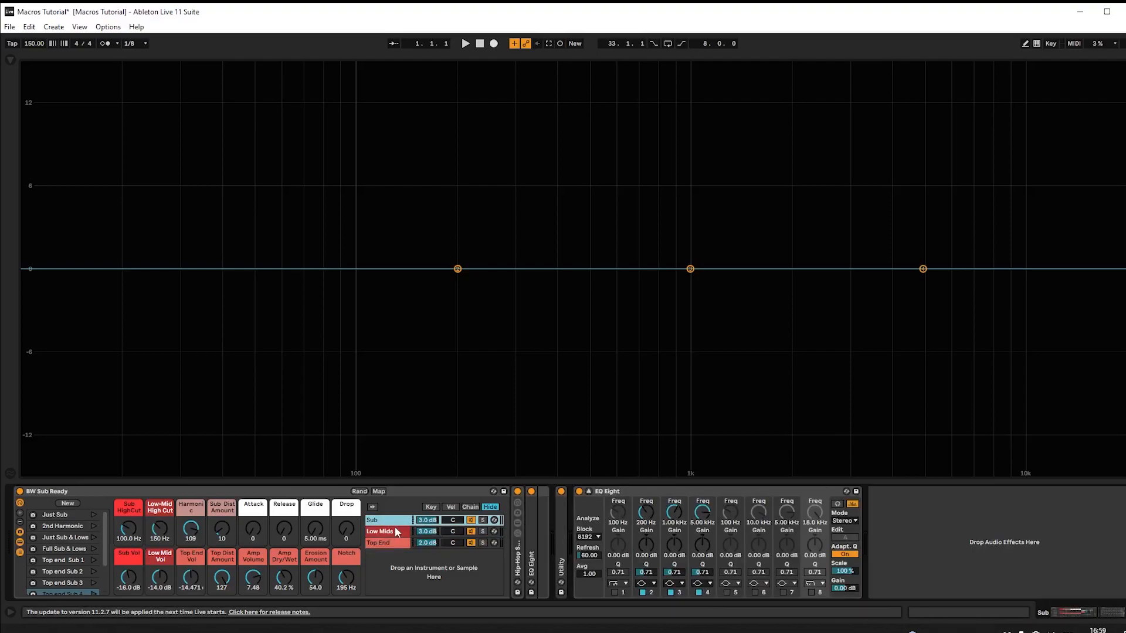
click(388, 533)
click(385, 543)
click(387, 535)
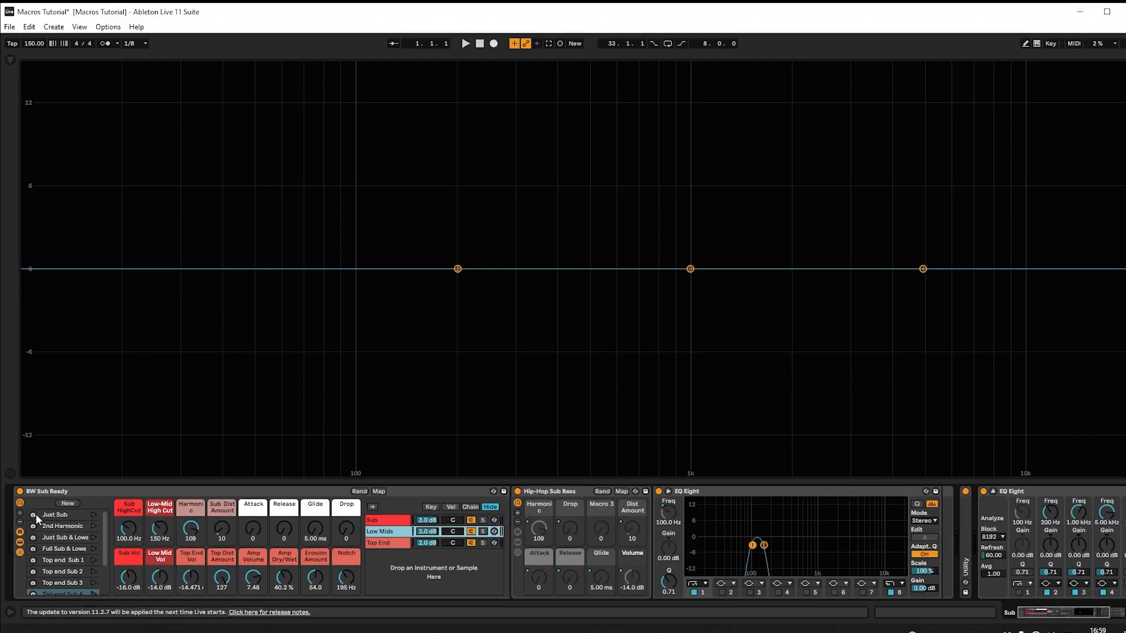
Close the enlarged display of the EQ Eight after the rack to bring back the arrangement.
drag(105, 530, 104, 504)
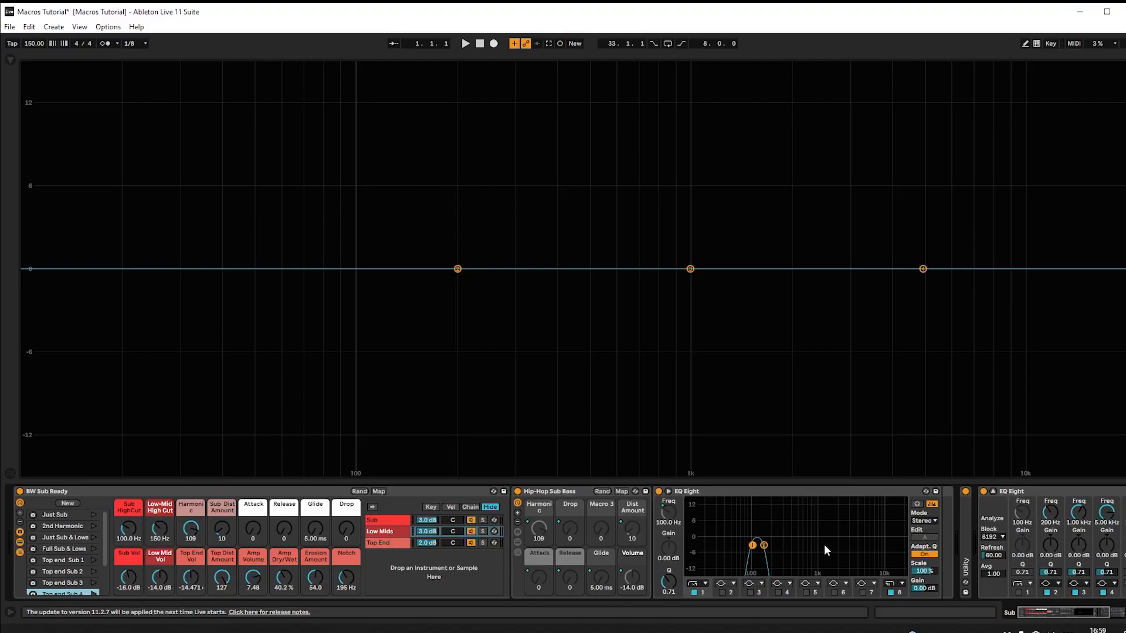
scroll(732, 585, right, 3)
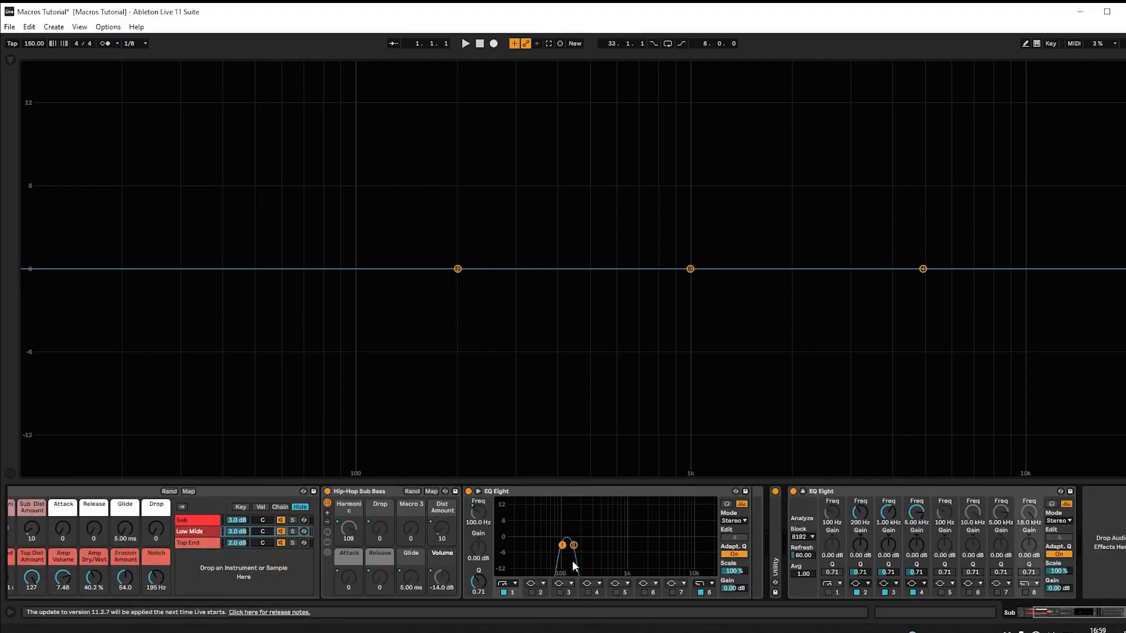
drag(1071, 619, 1029, 619)
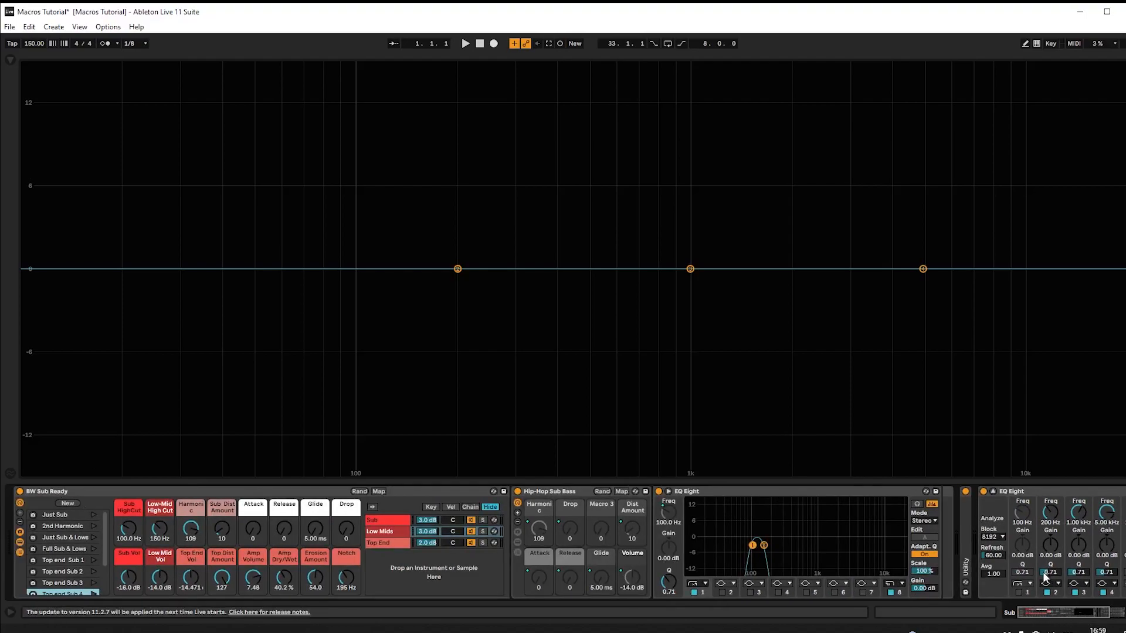
click(992, 491)
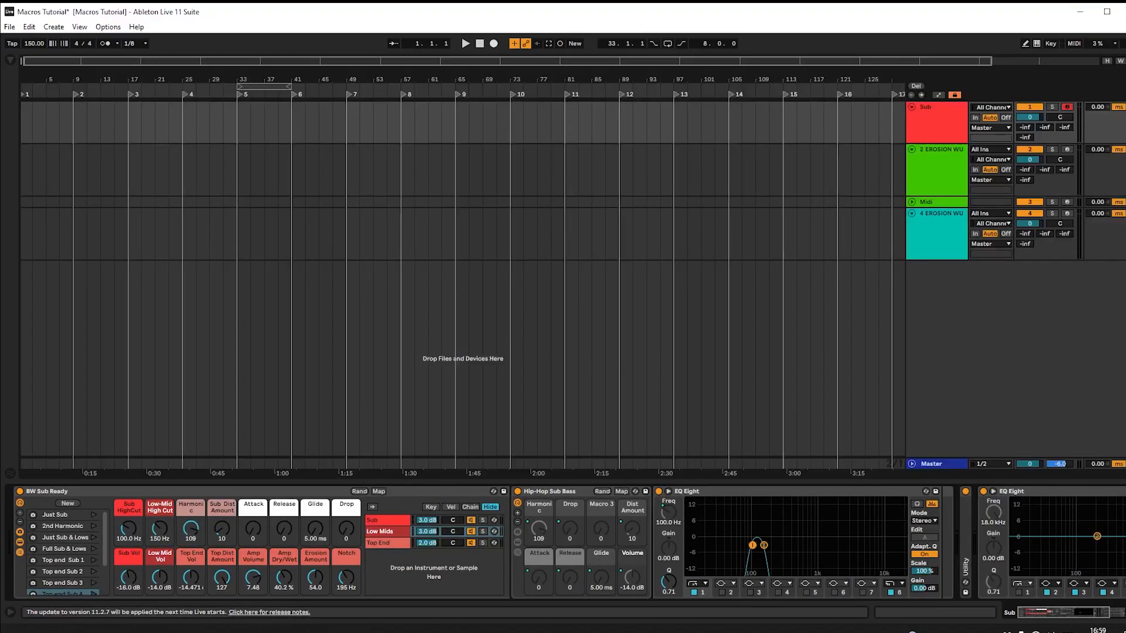